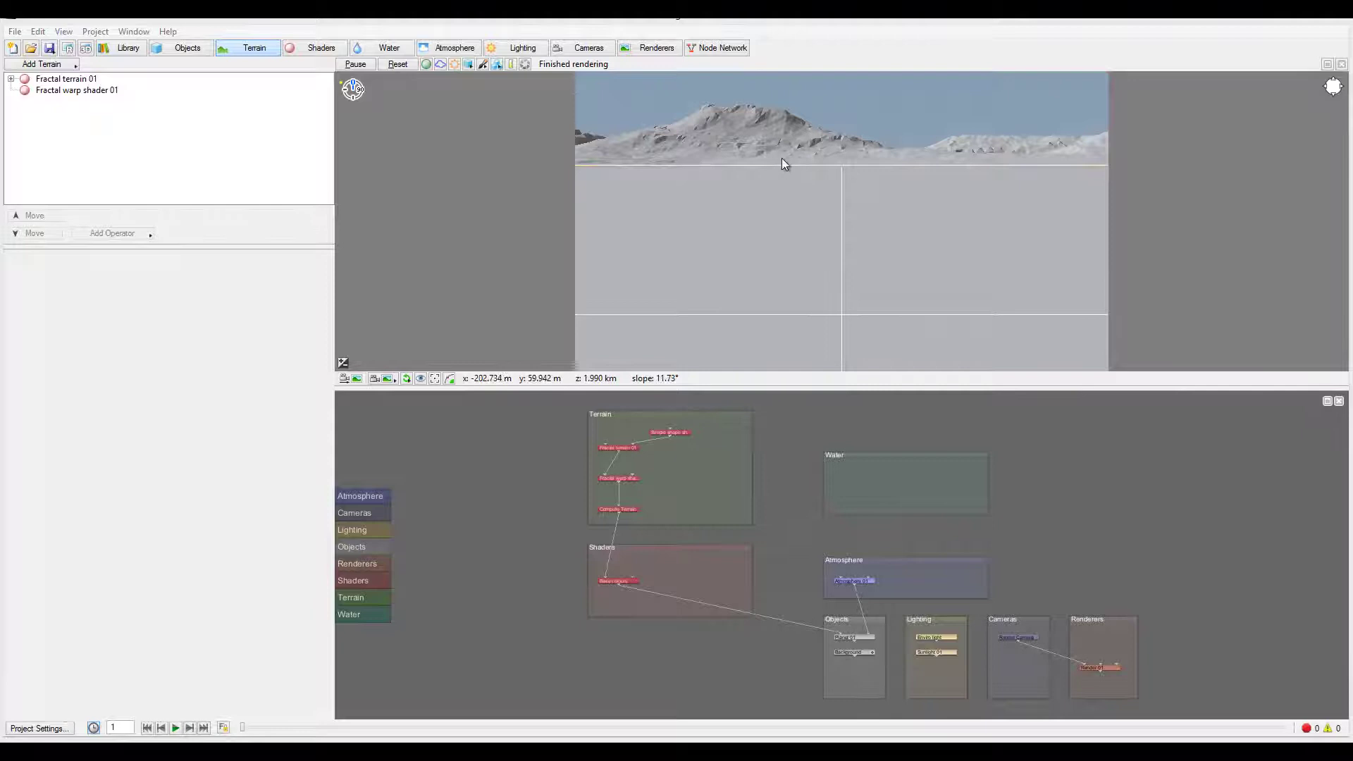
Create a new painted shader and start painting it on the mountain slope in the 3D preview
{"action": "mouse_move", "coordinate": [750, 127]}
{"action": "left_mouse_down", "text": "alt"}
{"action": "mouse_move", "coordinate": [776, 204]}
{"action": "mouse_move", "coordinate": [775, 134]}
{"action": "mouse_move", "coordinate": [1109, 322]}
{"action": "mouse_move", "coordinate": [826, 176]}
{"action": "mouse_move", "coordinate": [849, 148]}
{"action": "mouse_move", "coordinate": [976, 418]}
{"action": "mouse_move", "coordinate": [939, 387]}
{"action": "mouse_move", "coordinate": [847, 251]}
{"action": "mouse_move", "coordinate": [928, 275]}
{"action": "left_mouse_up", "text": "alt"}
{"action": "right_click_drag", "start_coordinate": [928, 280], "coordinate": [993, 367]}
{"action": "left_click_drag", "start_coordinate": [992, 361], "coordinate": [842, 379], "text": "alt"}
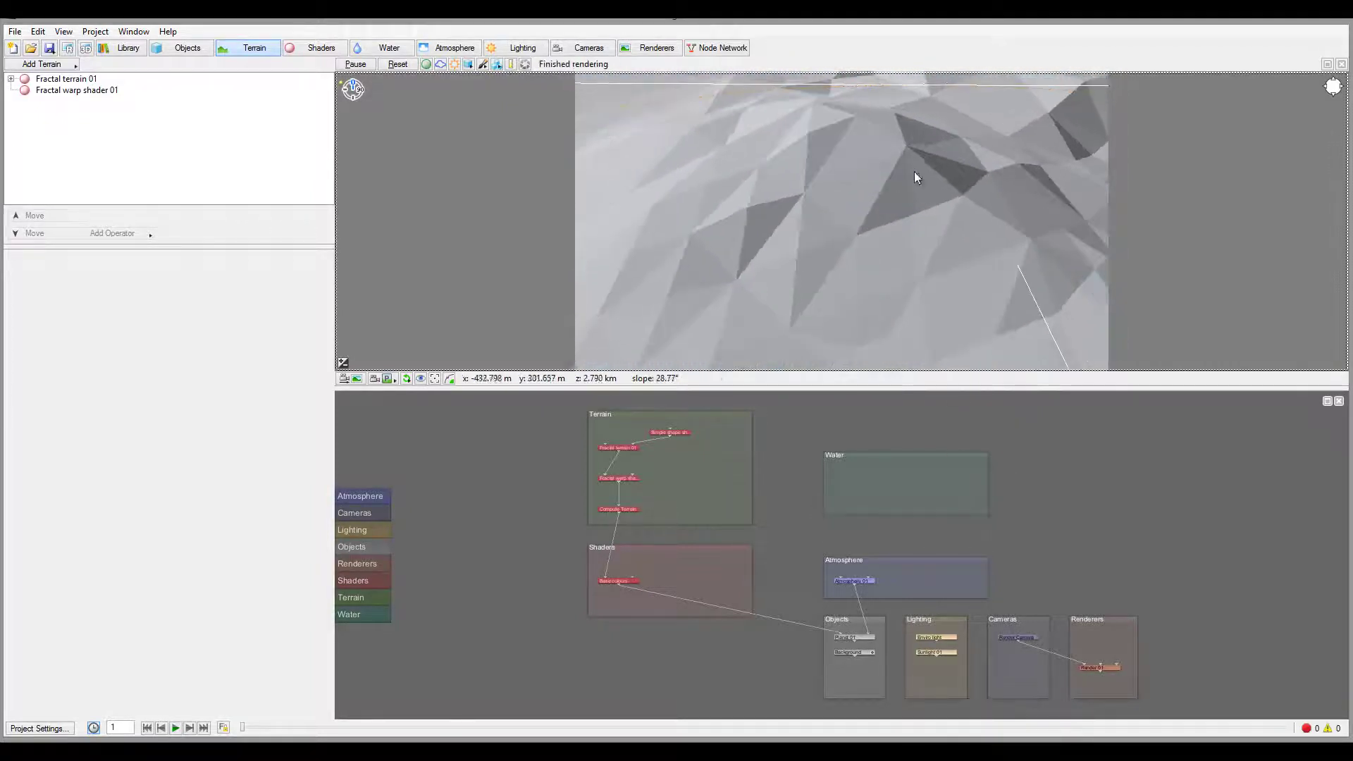
{"action": "right_click_drag", "start_coordinate": [906, 230], "coordinate": [764, 140]}
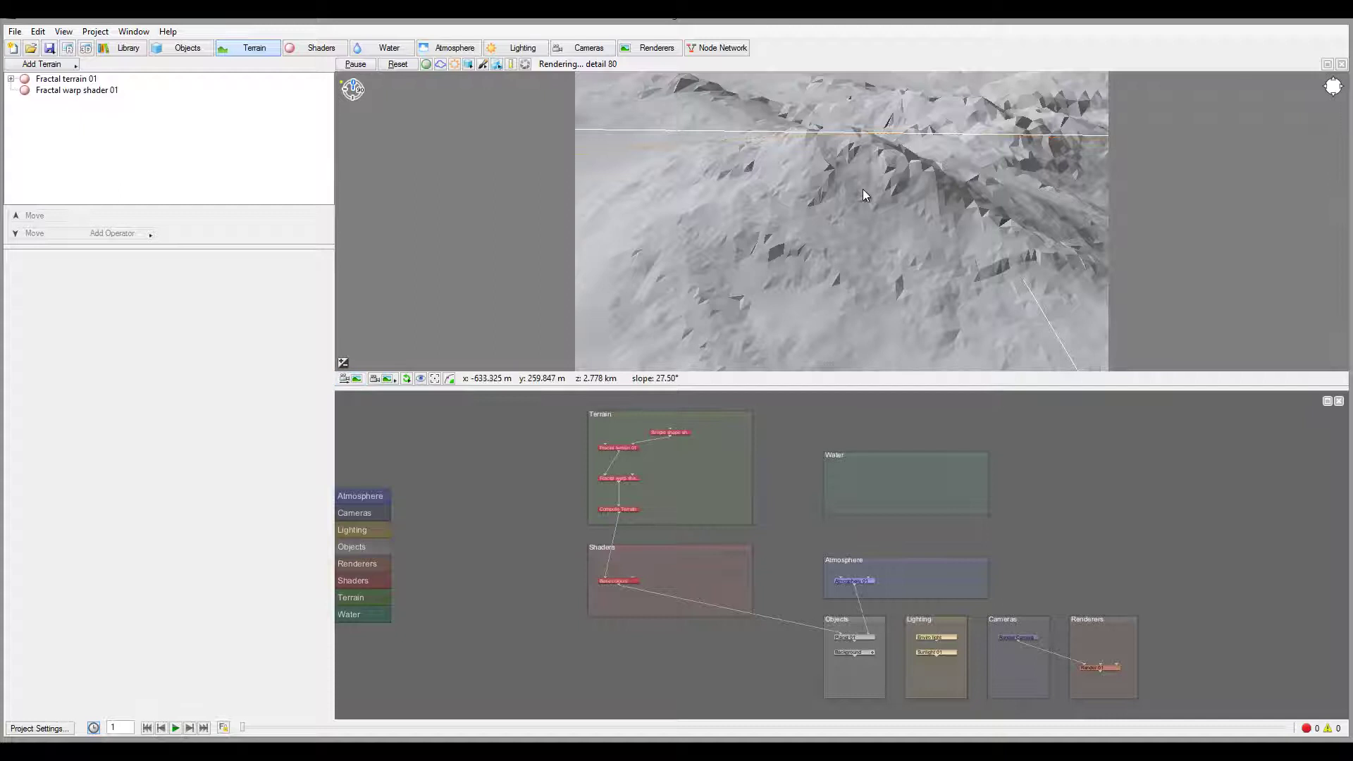
{"action": "left_click", "coordinate": [483, 64]}
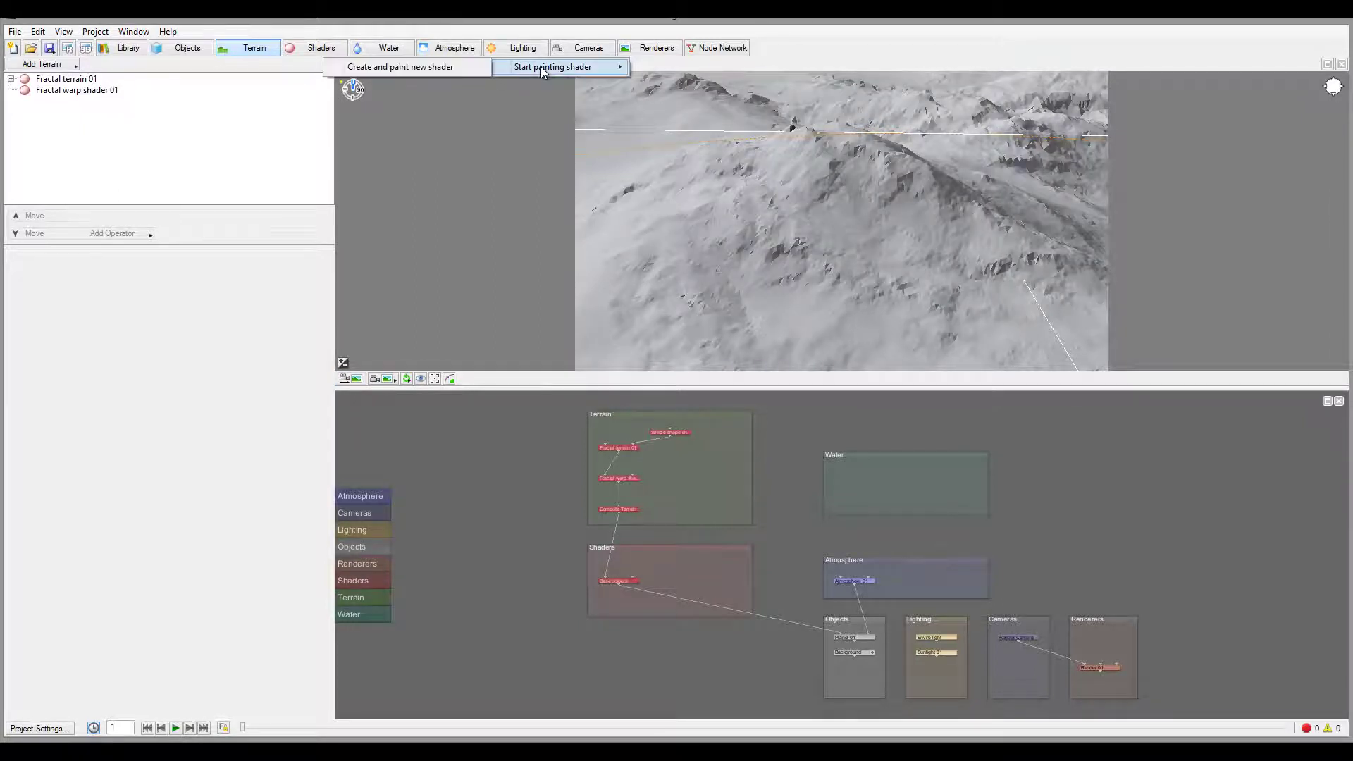
{"action": "left_click", "coordinate": [450, 66]}
Set the painted shader's absolute brush size to 100 metres
{"action": "mouse_move", "coordinate": [303, 138]}
{"action": "left_mouse_down"}
{"action": "mouse_move", "coordinate": [483, 155]}
{"action": "mouse_move", "coordinate": [493, 141]}
{"action": "mouse_move", "coordinate": [481, 139]}
{"action": "left_mouse_up"}
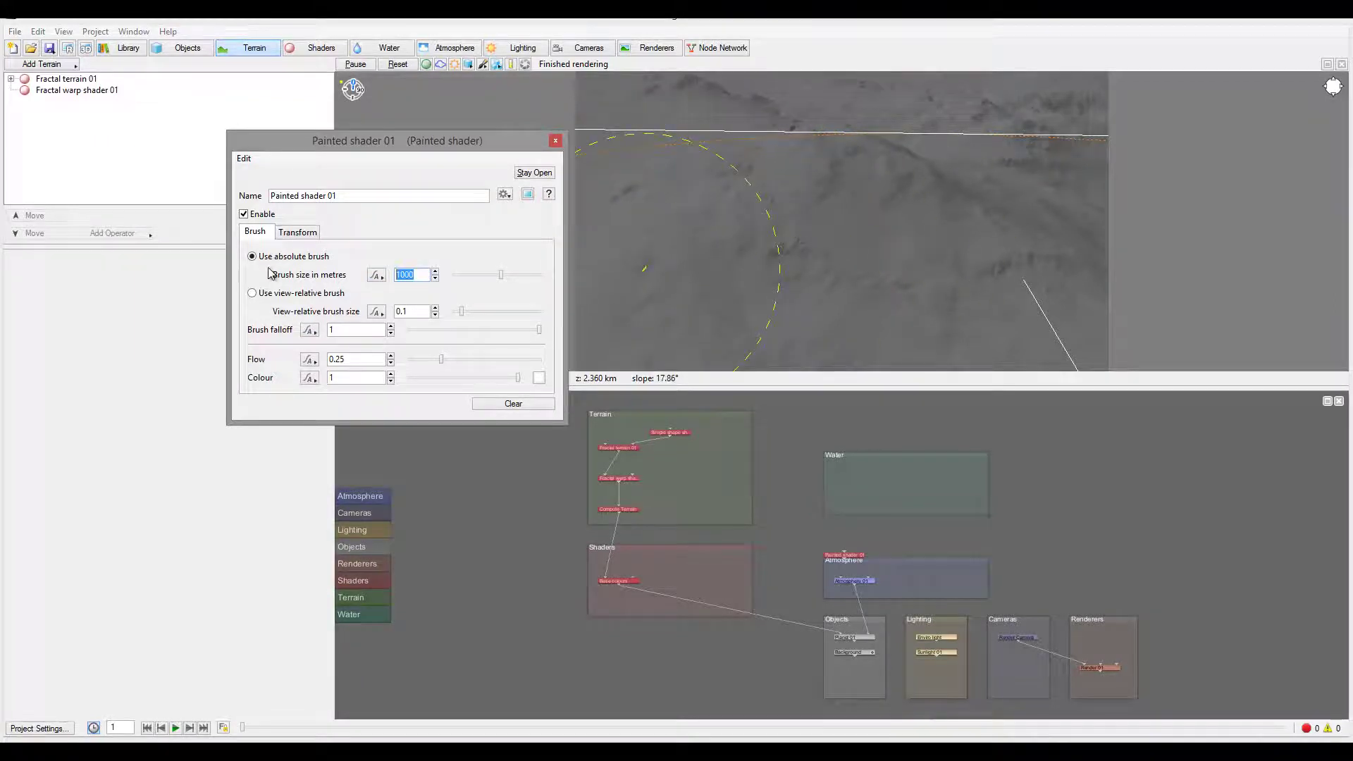
{"action": "type", "text": "50"}
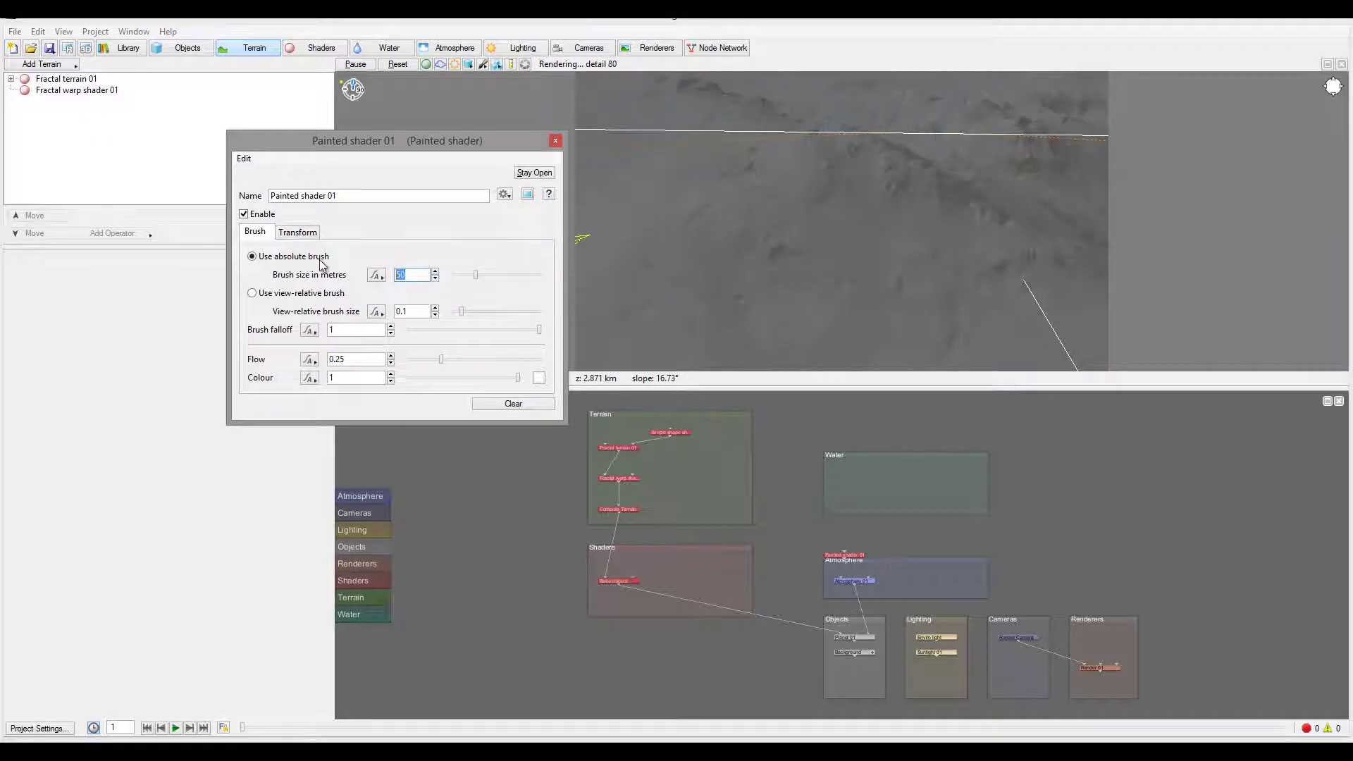
{"action": "type", "text": "100"}
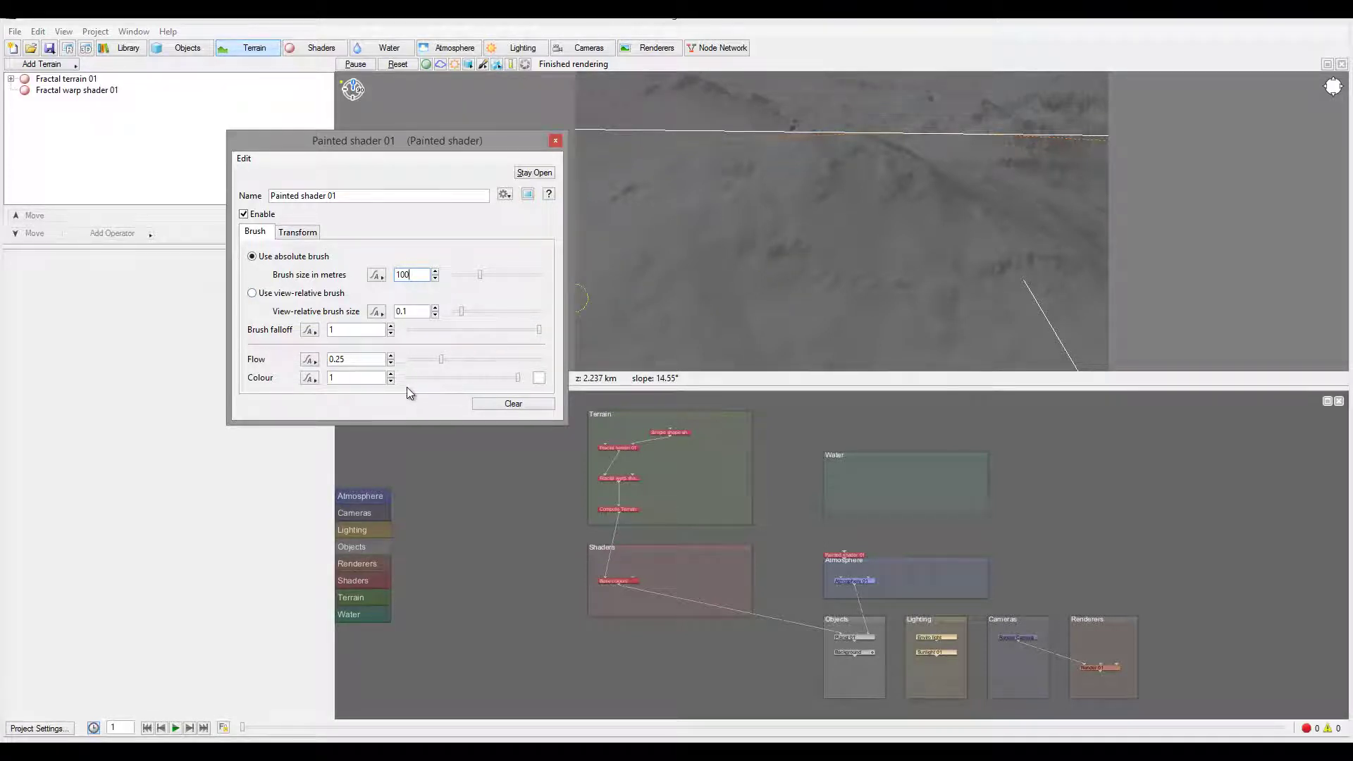
Change the brush colour to a muted green with a brightness value of 0.3993
{"action": "left_click", "coordinate": [539, 377]}
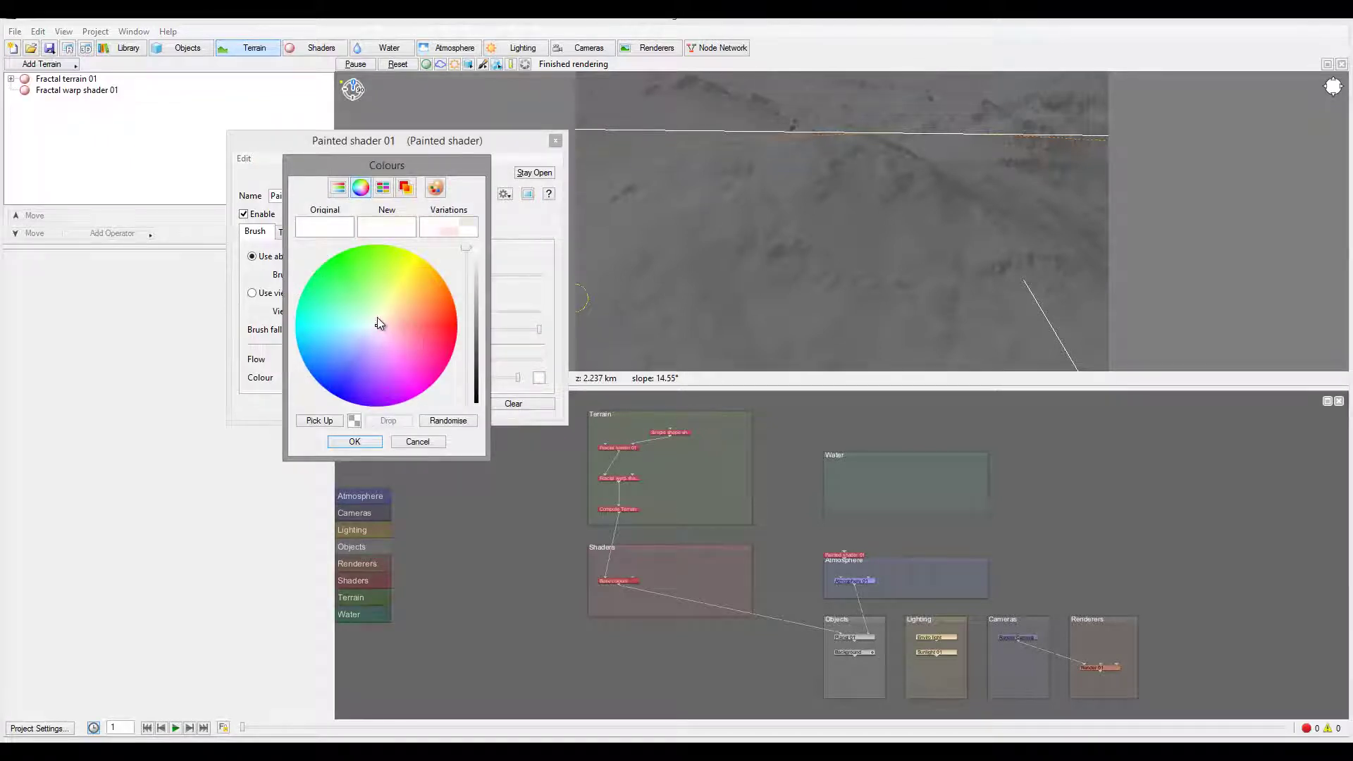
{"action": "left_click_drag", "start_coordinate": [378, 317], "coordinate": [372, 315]}
{"action": "left_click_drag", "start_coordinate": [476, 270], "coordinate": [474, 301]}
{"action": "left_click", "coordinate": [354, 443]}
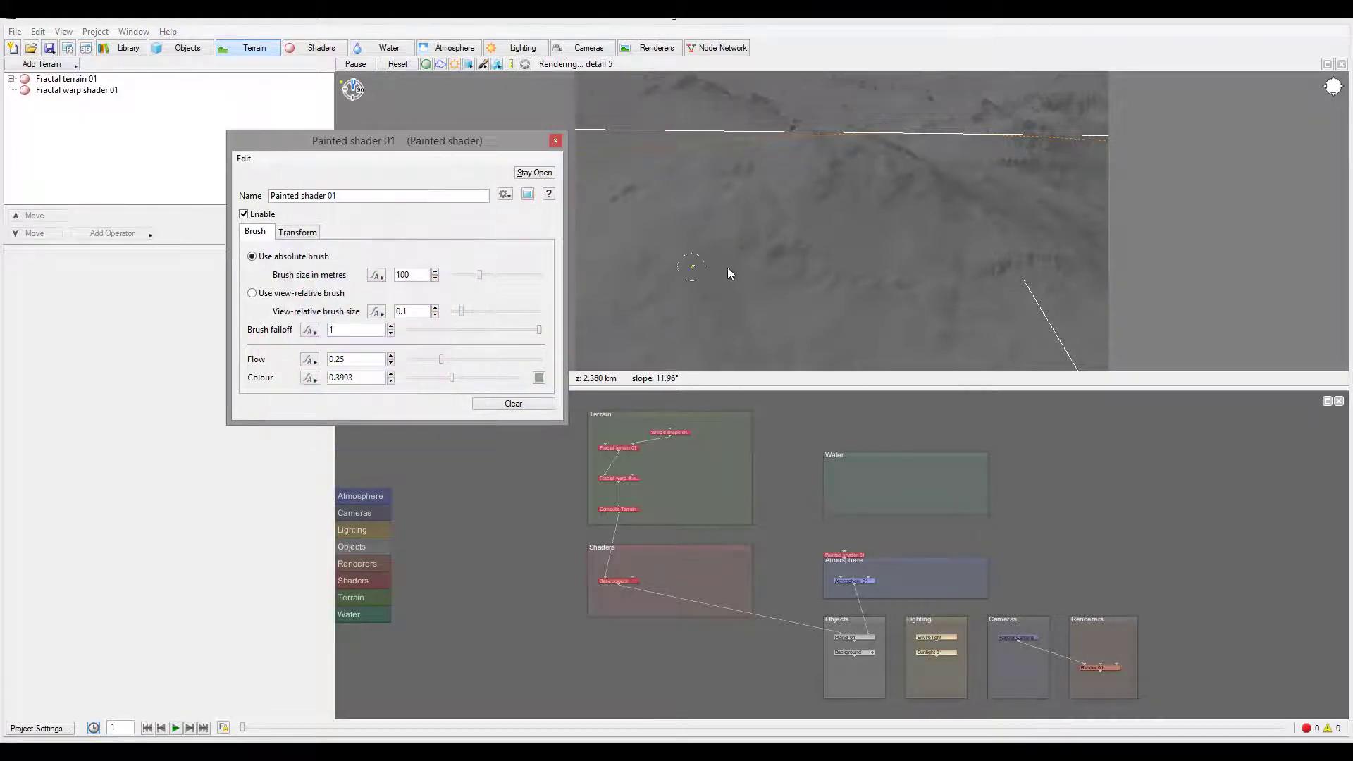
Rename the painted shader as Grass and check its projection and coordinate settings
{"action": "left_click_drag", "start_coordinate": [377, 195], "coordinate": [119, 195]}
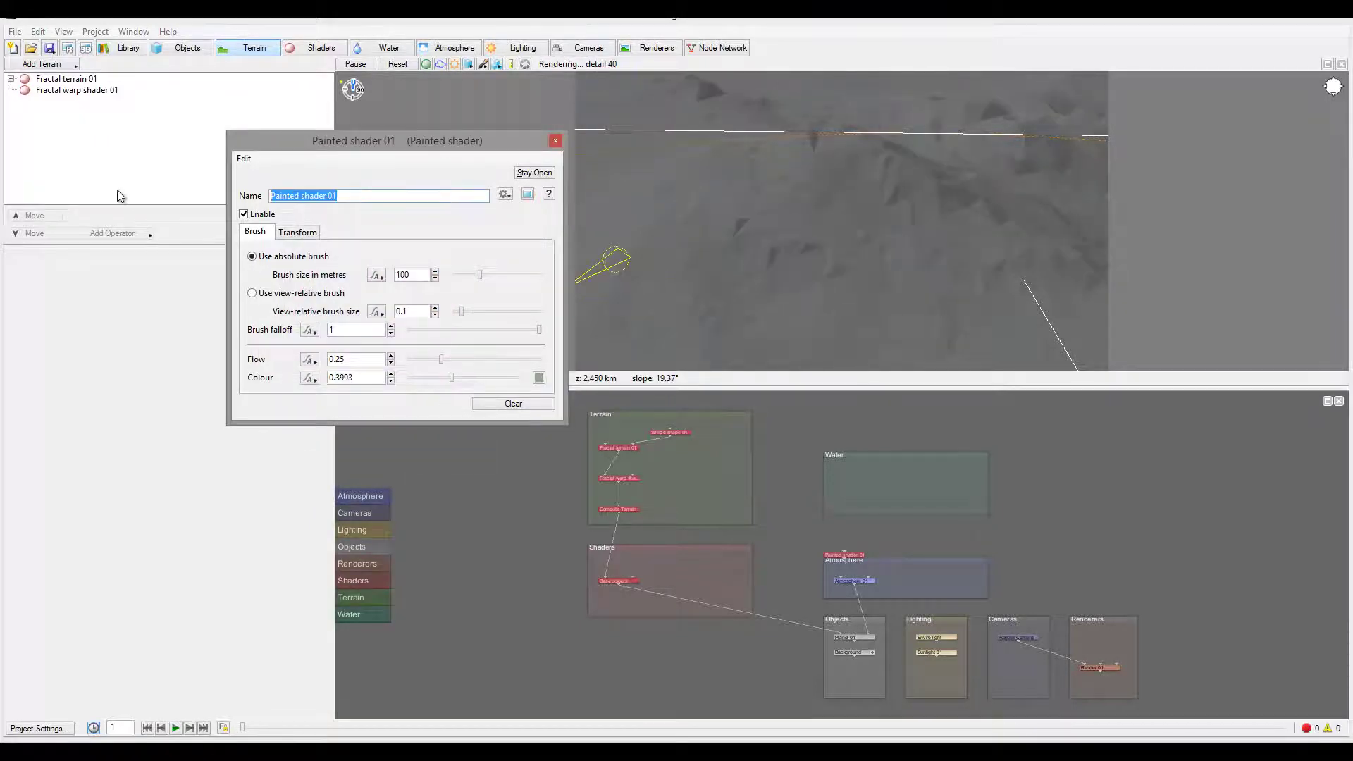
{"action": "type", "text": "Gr"}
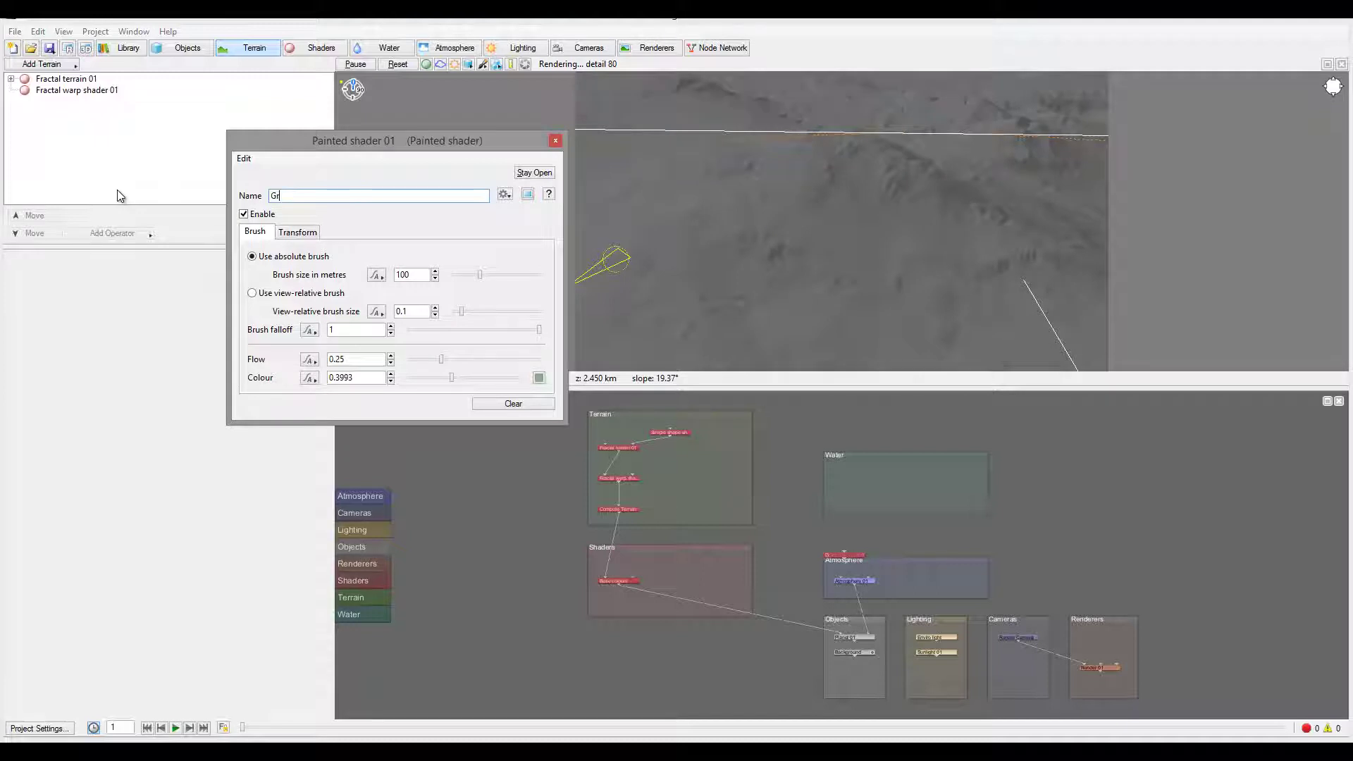
{"action": "type", "text": "ass"}
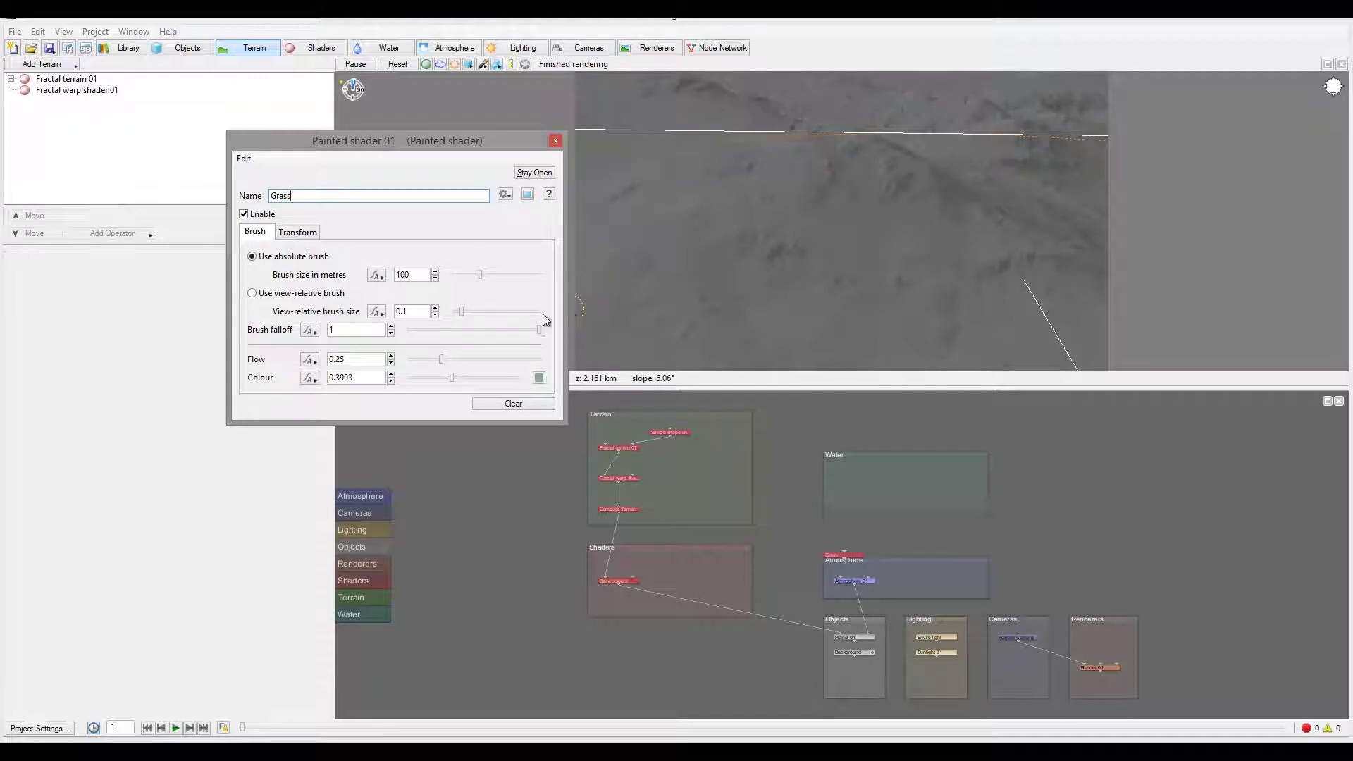
{"action": "left_click", "coordinate": [301, 235]}
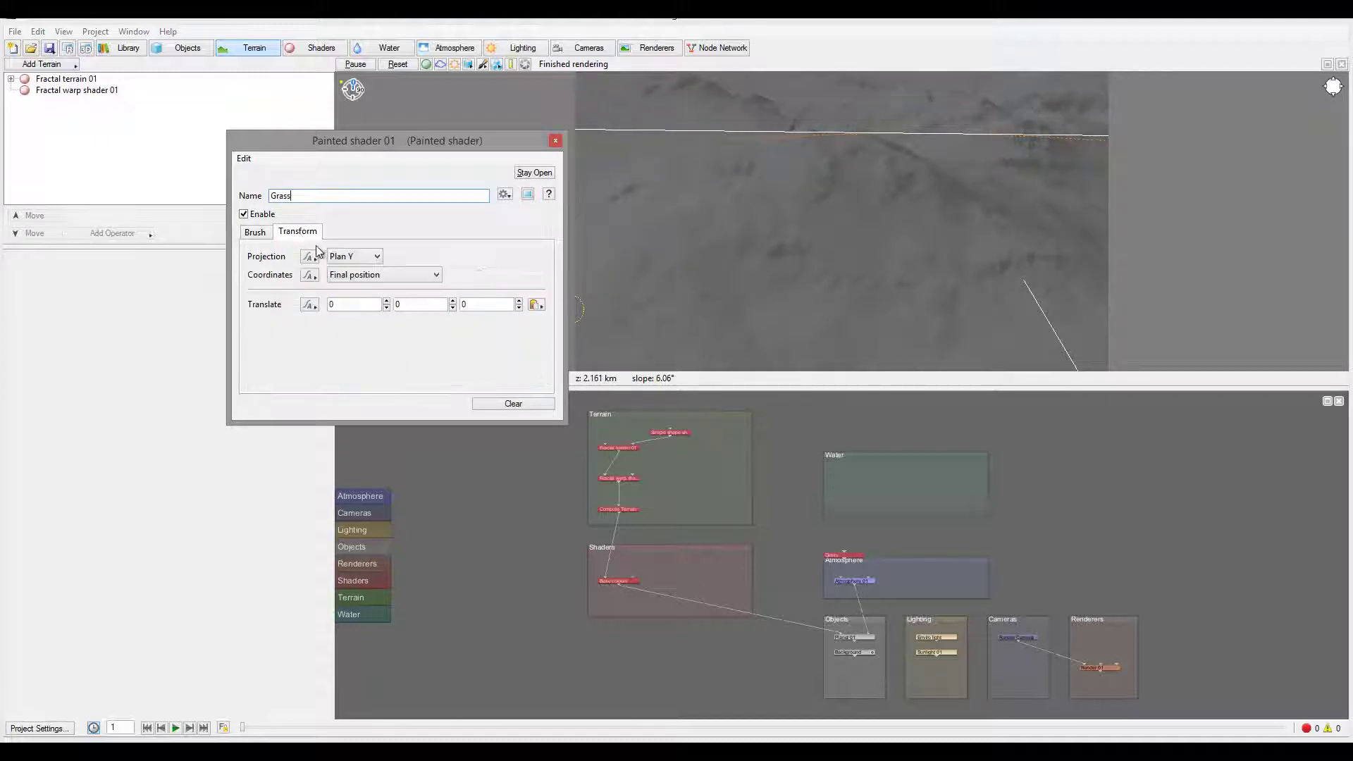
{"action": "left_click", "coordinate": [255, 232]}
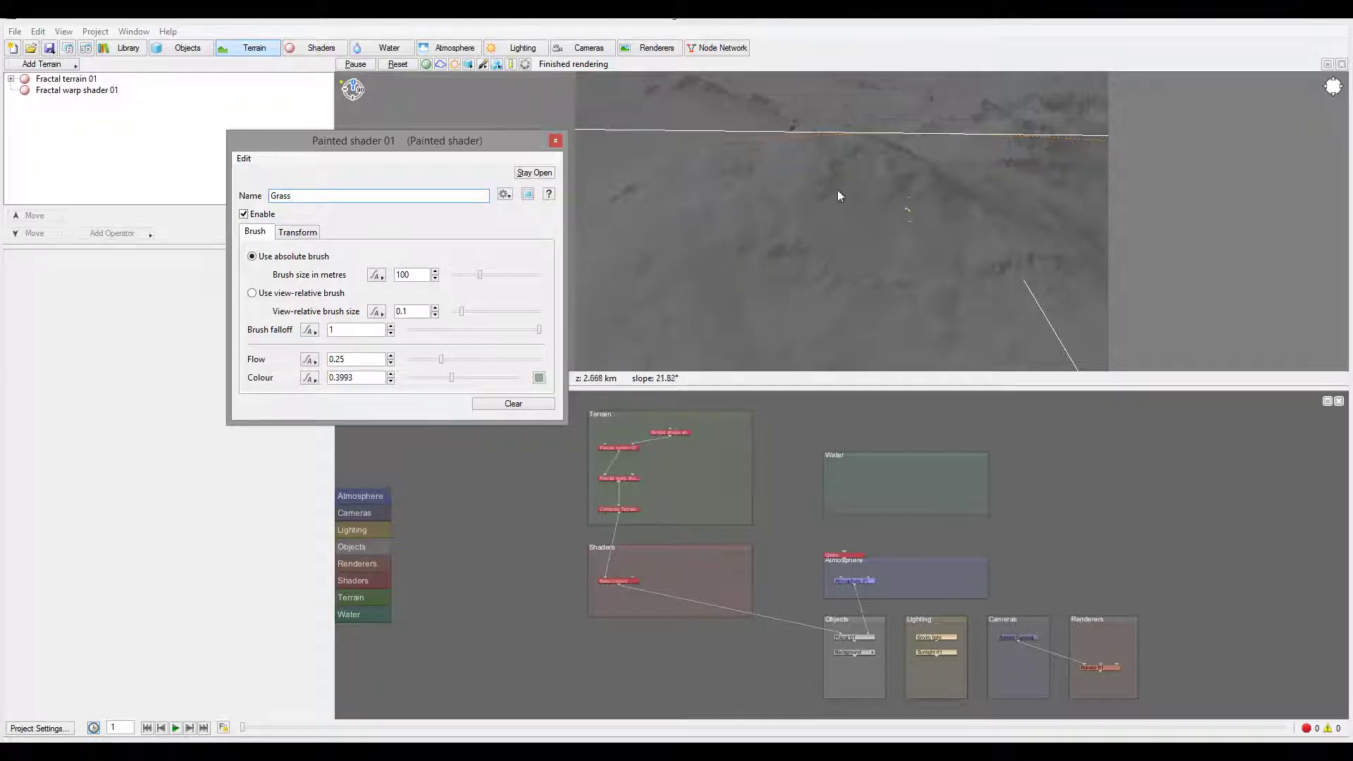
Pause the preview rendering and paint irregular green grass streaks across the mountain slope with the 100-metre brush
{"action": "left_click", "coordinate": [358, 63]}
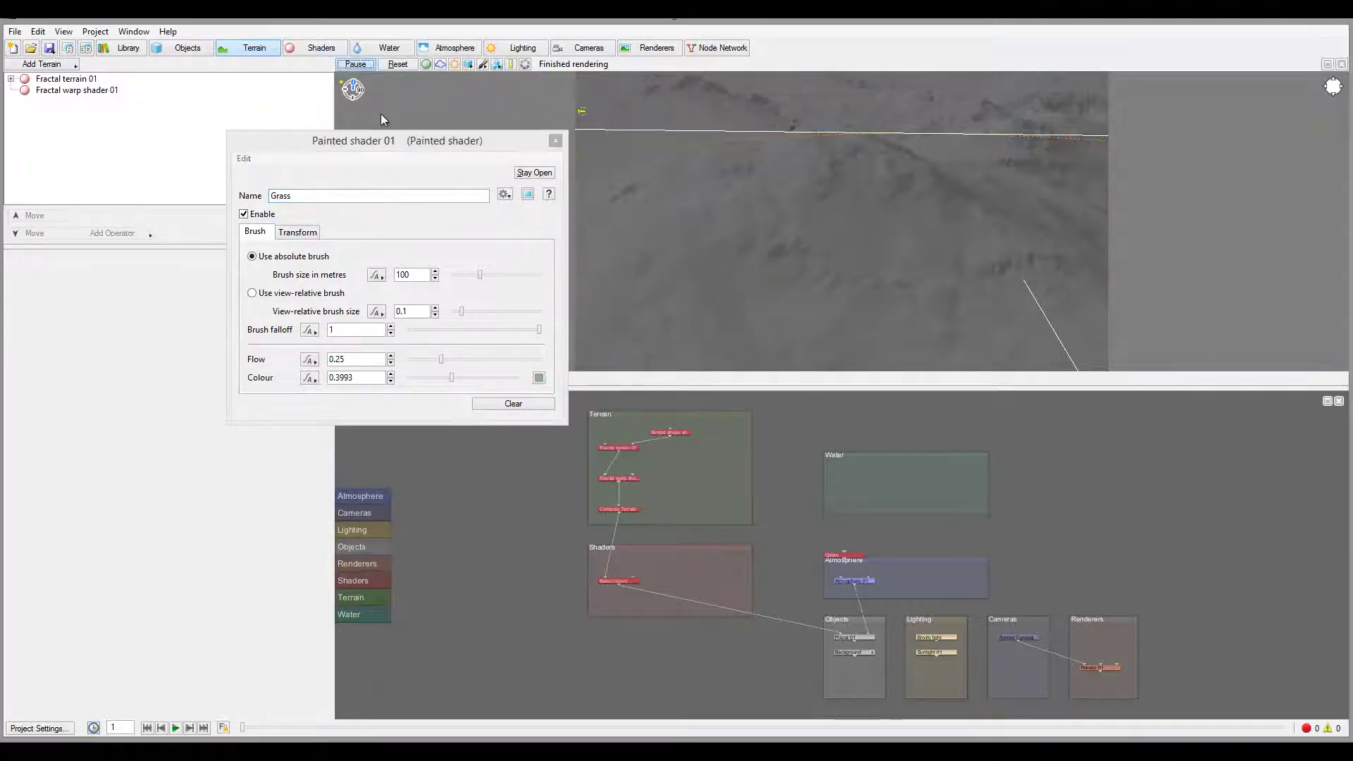
{"action": "left_click_drag", "start_coordinate": [406, 141], "coordinate": [314, 135]}
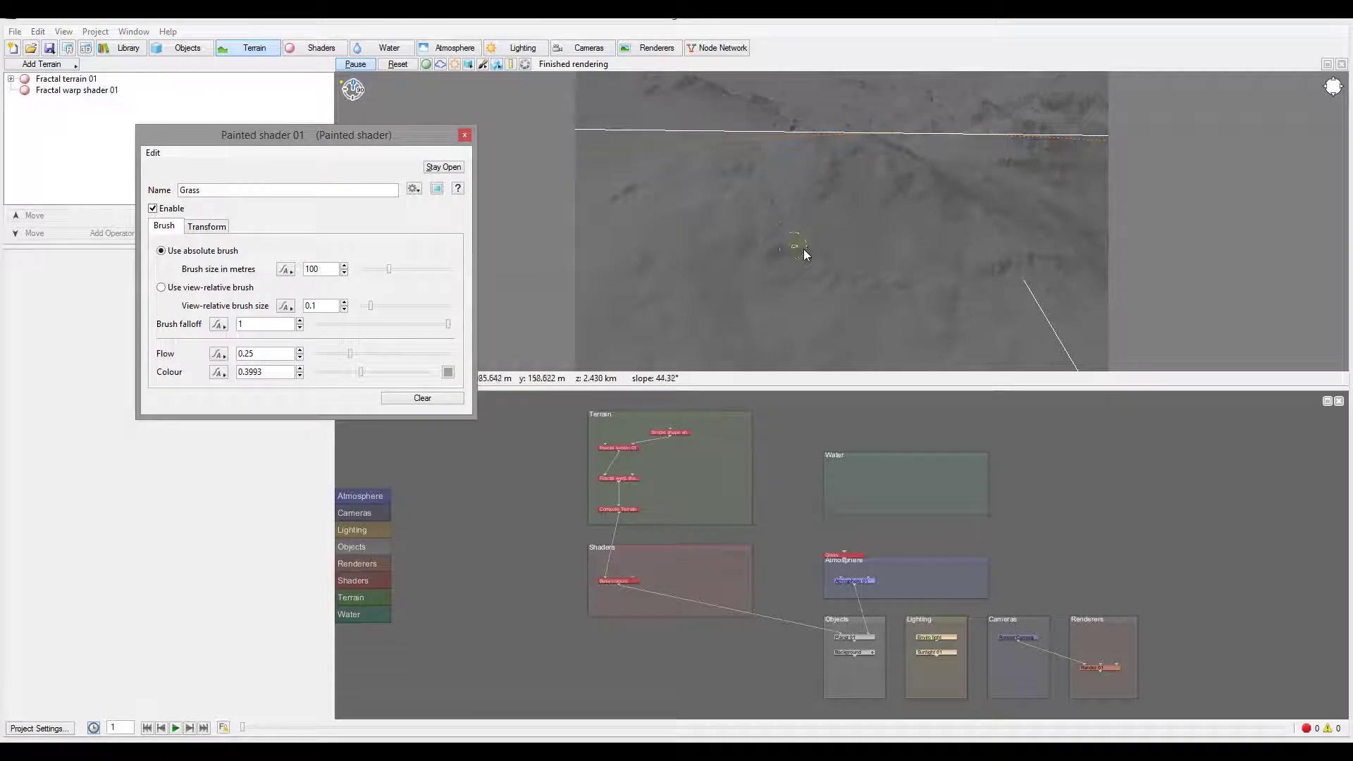
{"action": "left_click_drag", "start_coordinate": [802, 246], "coordinate": [1034, 231], "text": "alt"}
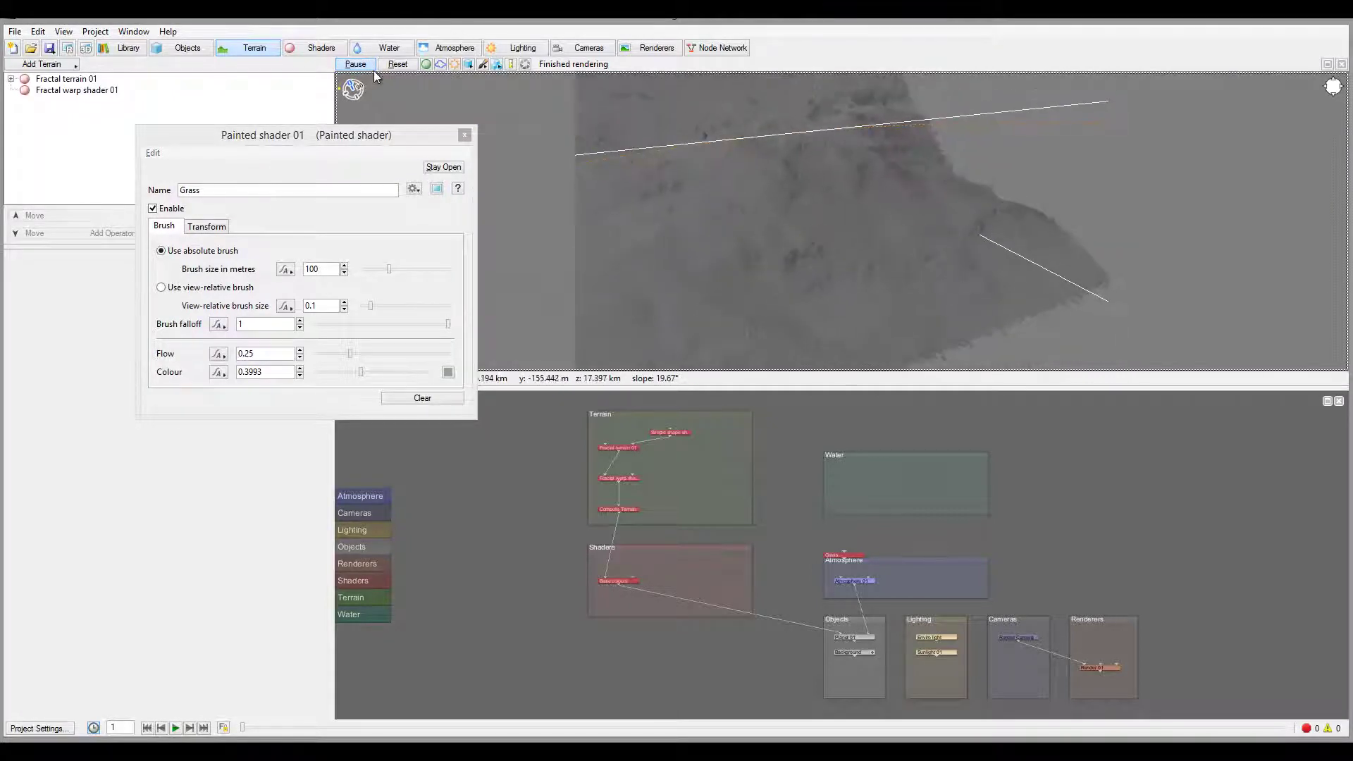
{"action": "left_click_drag", "start_coordinate": [796, 212], "coordinate": [679, 241], "text": "alt"}
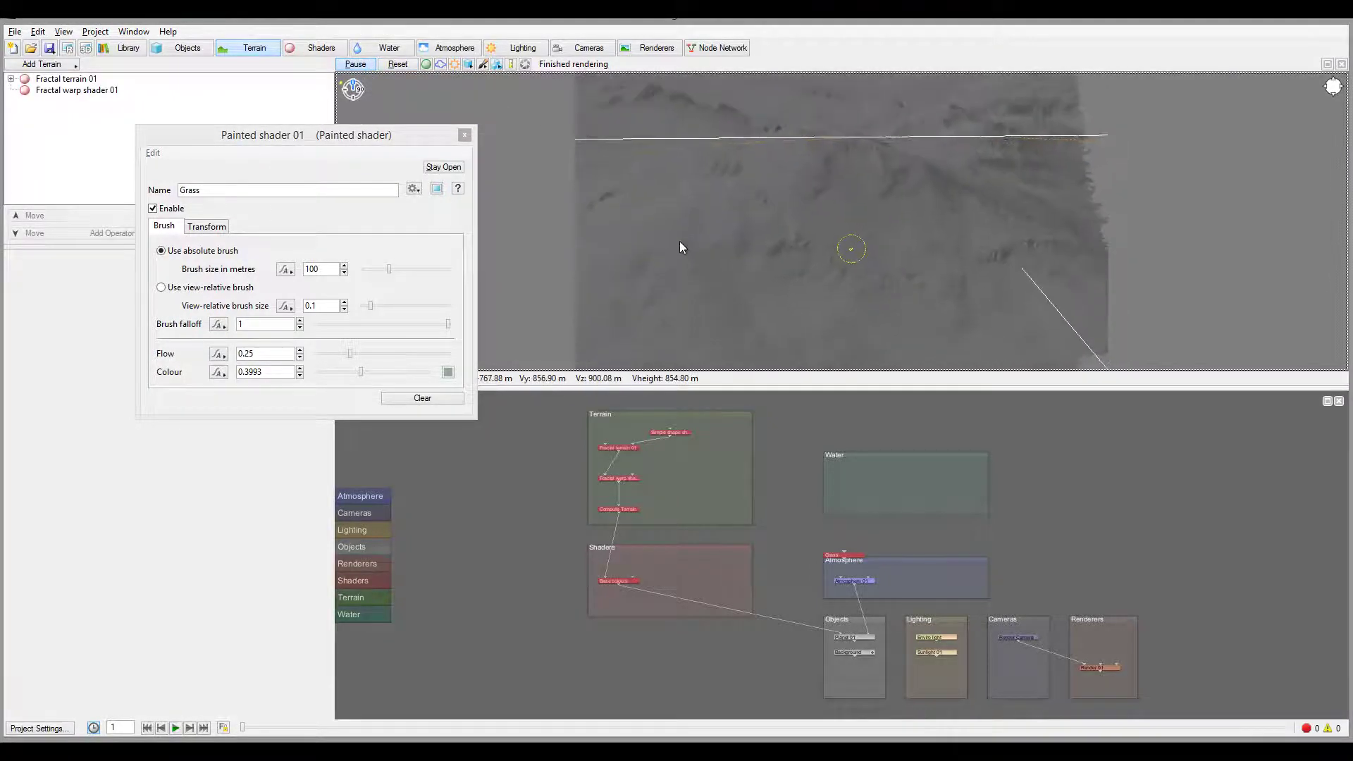
{"action": "middle_click_drag", "start_coordinate": [680, 244], "coordinate": [737, 231]}
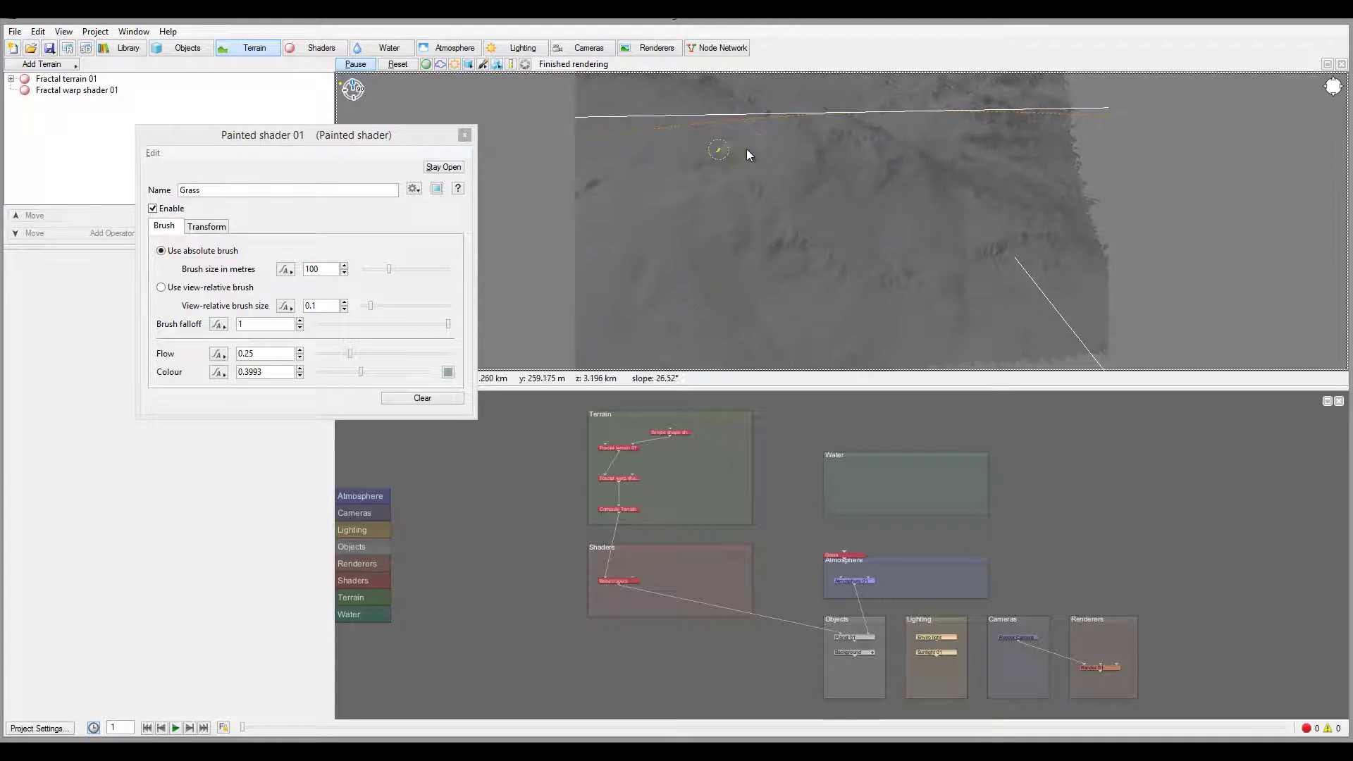
{"action": "left_click_drag", "start_coordinate": [757, 185], "coordinate": [804, 214]}
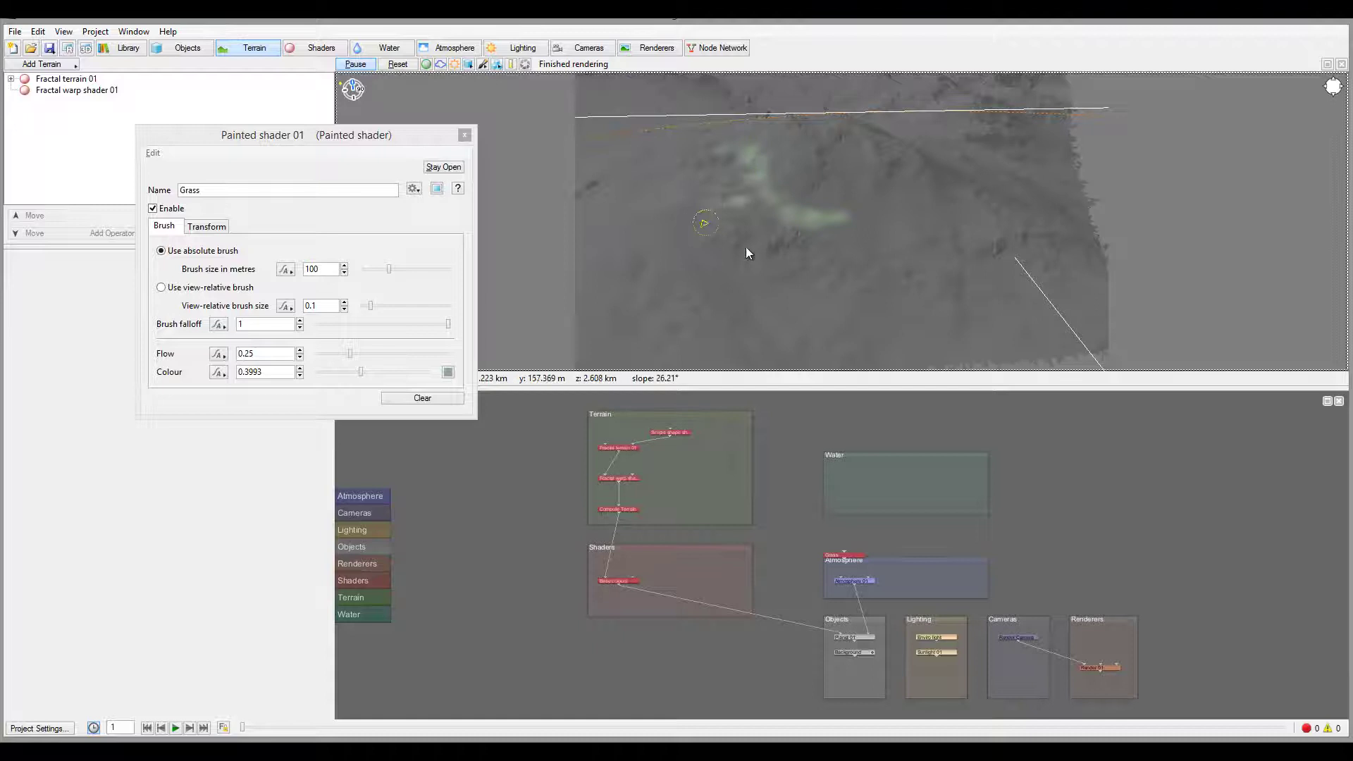
{"action": "left_click_drag", "start_coordinate": [809, 302], "coordinate": [818, 300]}
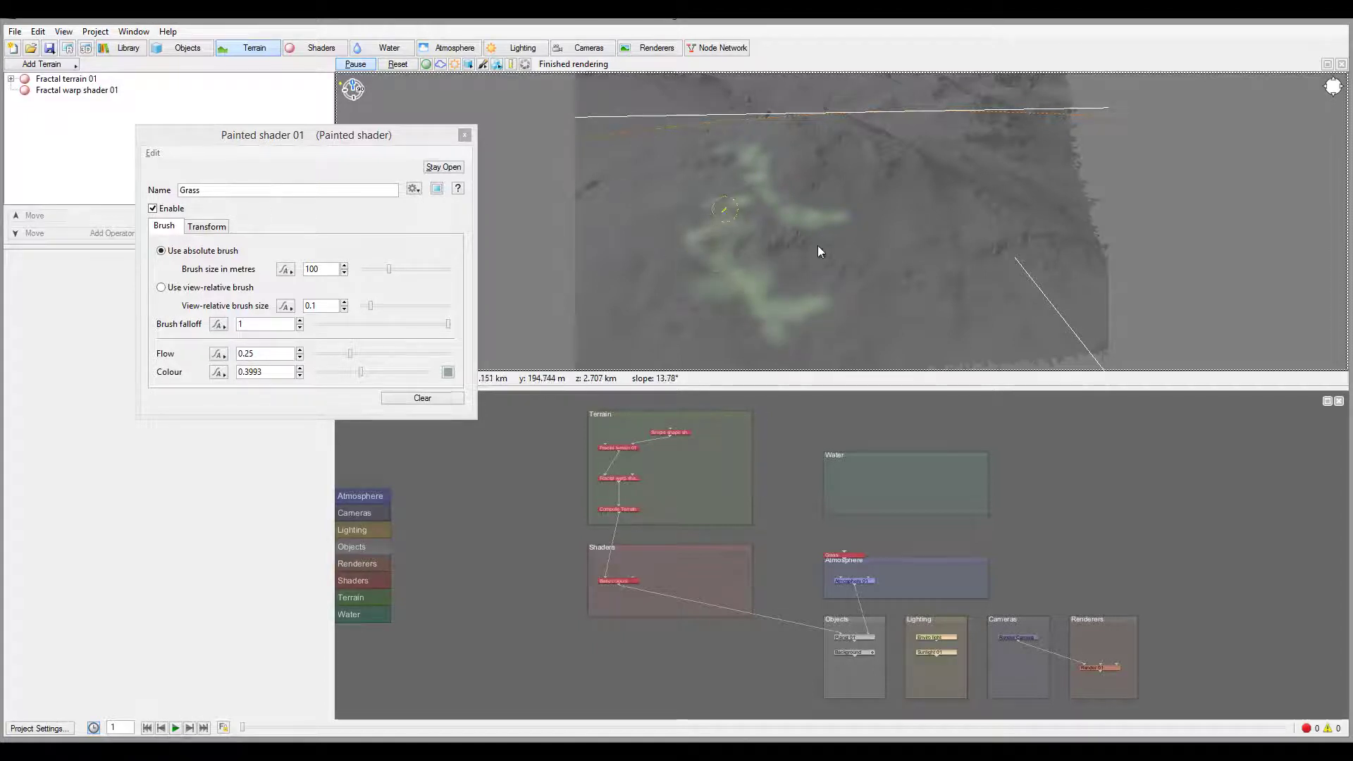
{"action": "left_click_drag", "start_coordinate": [818, 246], "coordinate": [799, 239]}
{"action": "left_click_drag", "start_coordinate": [885, 250], "coordinate": [930, 272]}
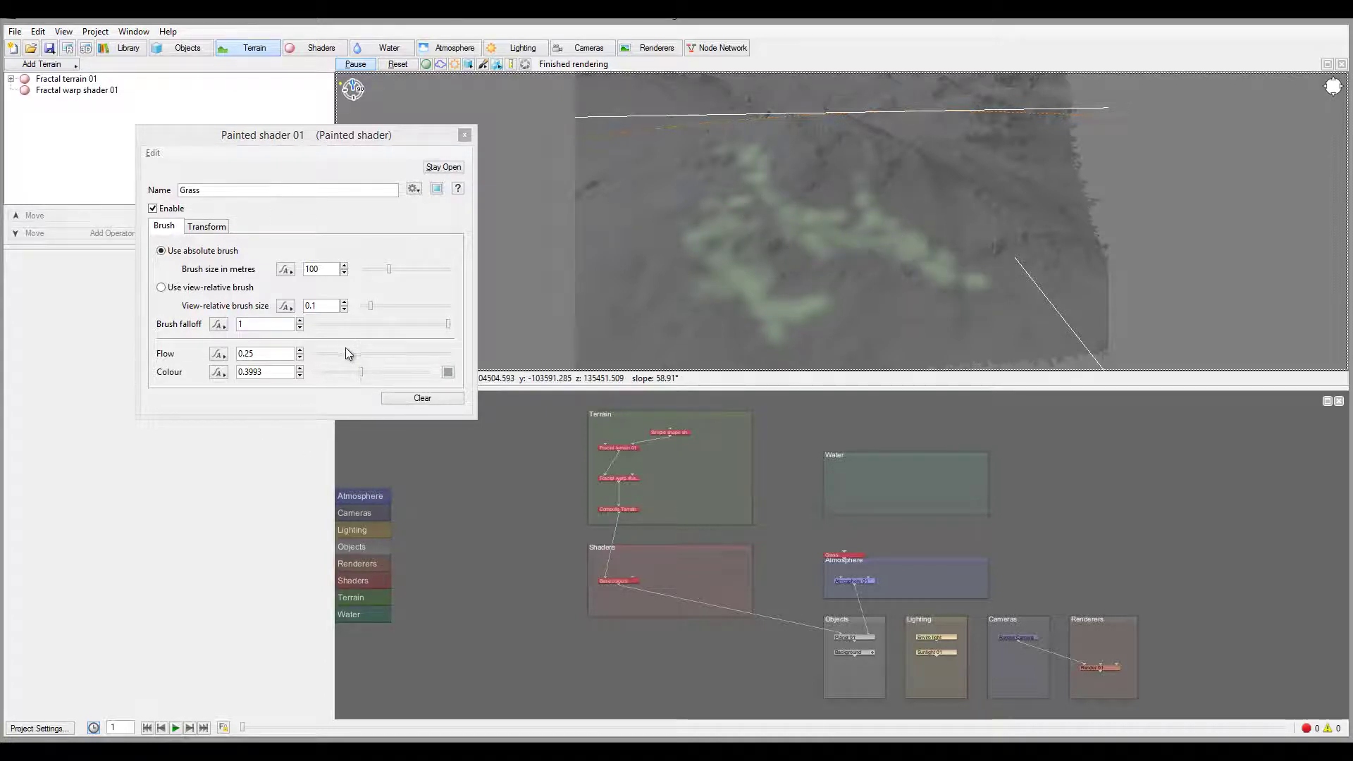
Lower the brush flow to 0.1875 and set the brush size to 200 metres
{"action": "mouse_move", "coordinate": [351, 354]}
{"action": "left_mouse_down"}
{"action": "mouse_move", "coordinate": [378, 354]}
{"action": "mouse_move", "coordinate": [343, 354]}
{"action": "left_mouse_up"}
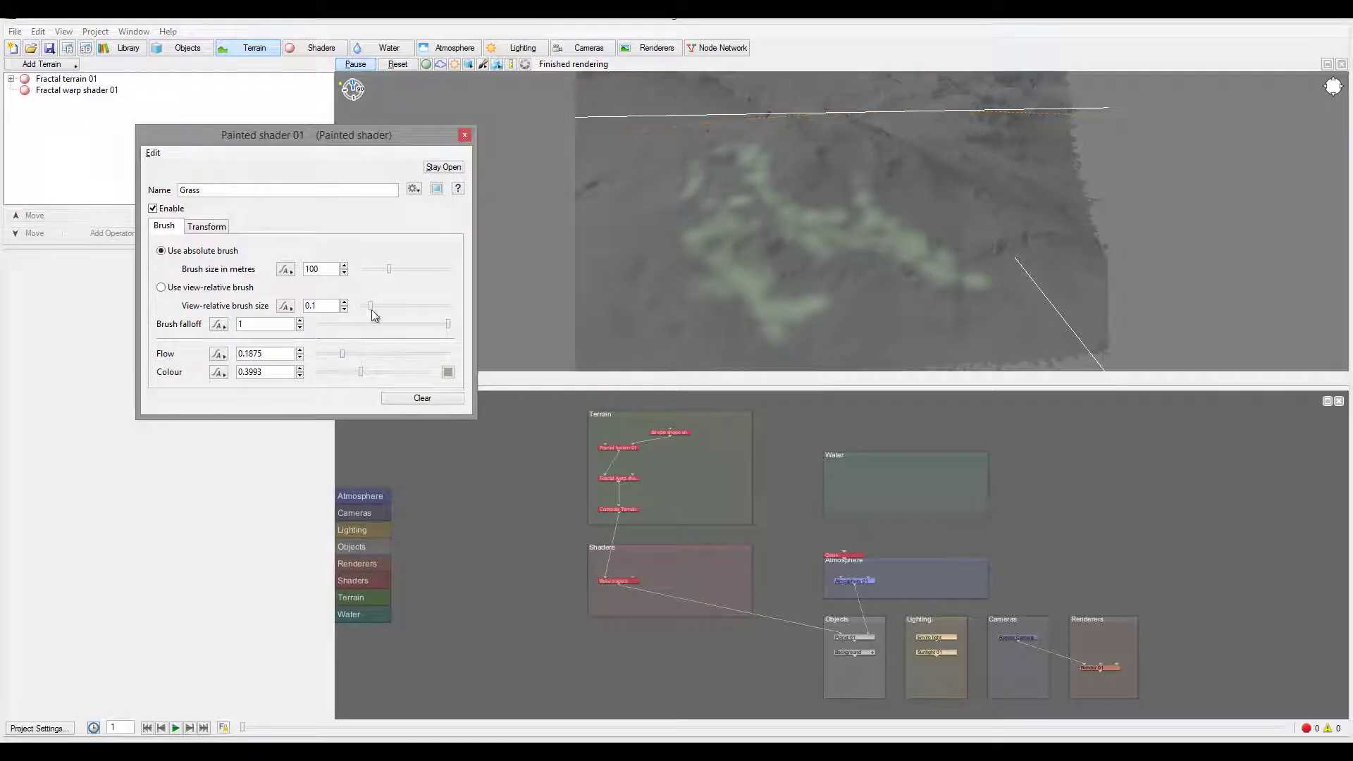
{"action": "double_click", "coordinate": [318, 269]}
{"action": "type", "text": "2"}
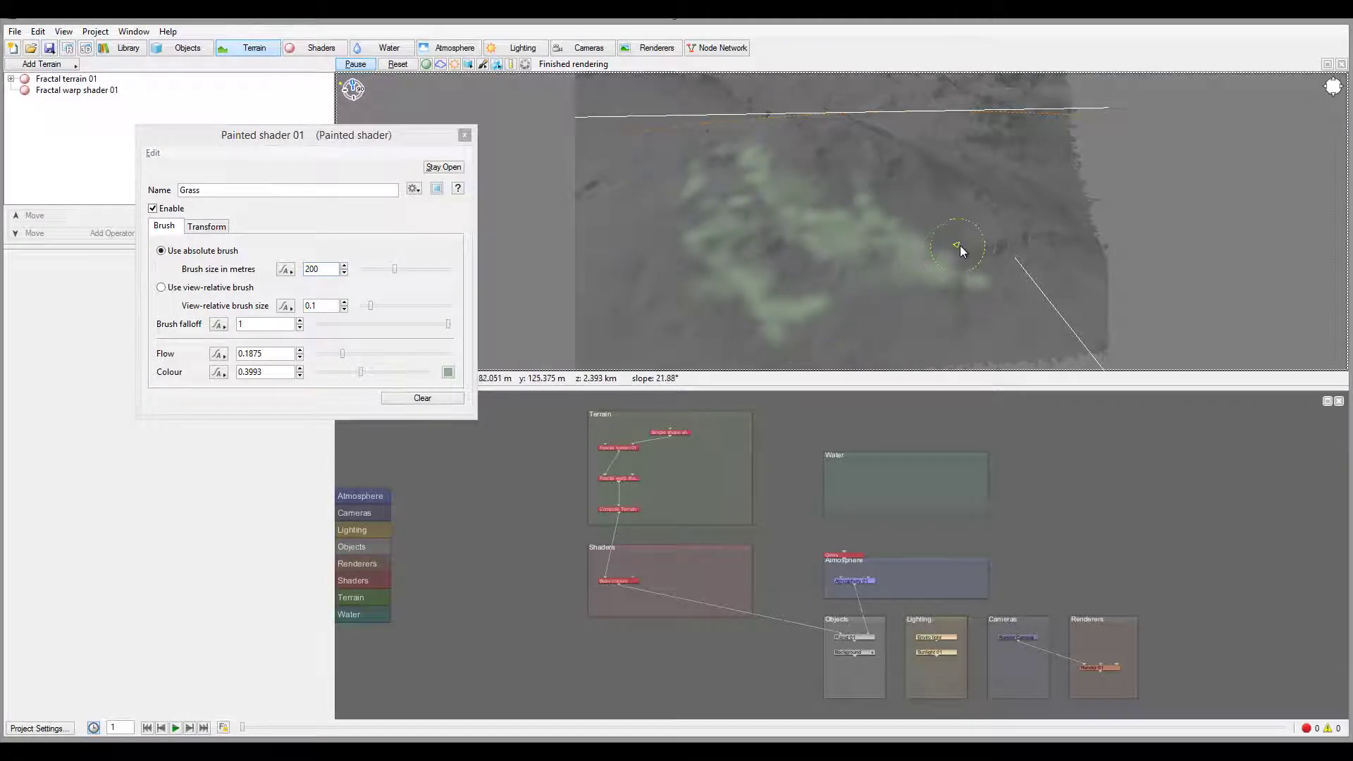
Paint broader, softer grass patches over the slope and around its end, refreshing the paused preview from a new angle
{"action": "mouse_move", "coordinate": [960, 245]}
{"action": "middle_mouse_down"}
{"action": "mouse_move", "coordinate": [556, 277]}
{"action": "mouse_move", "coordinate": [514, 230]}
{"action": "mouse_move", "coordinate": [881, 234]}
{"action": "middle_mouse_up"}
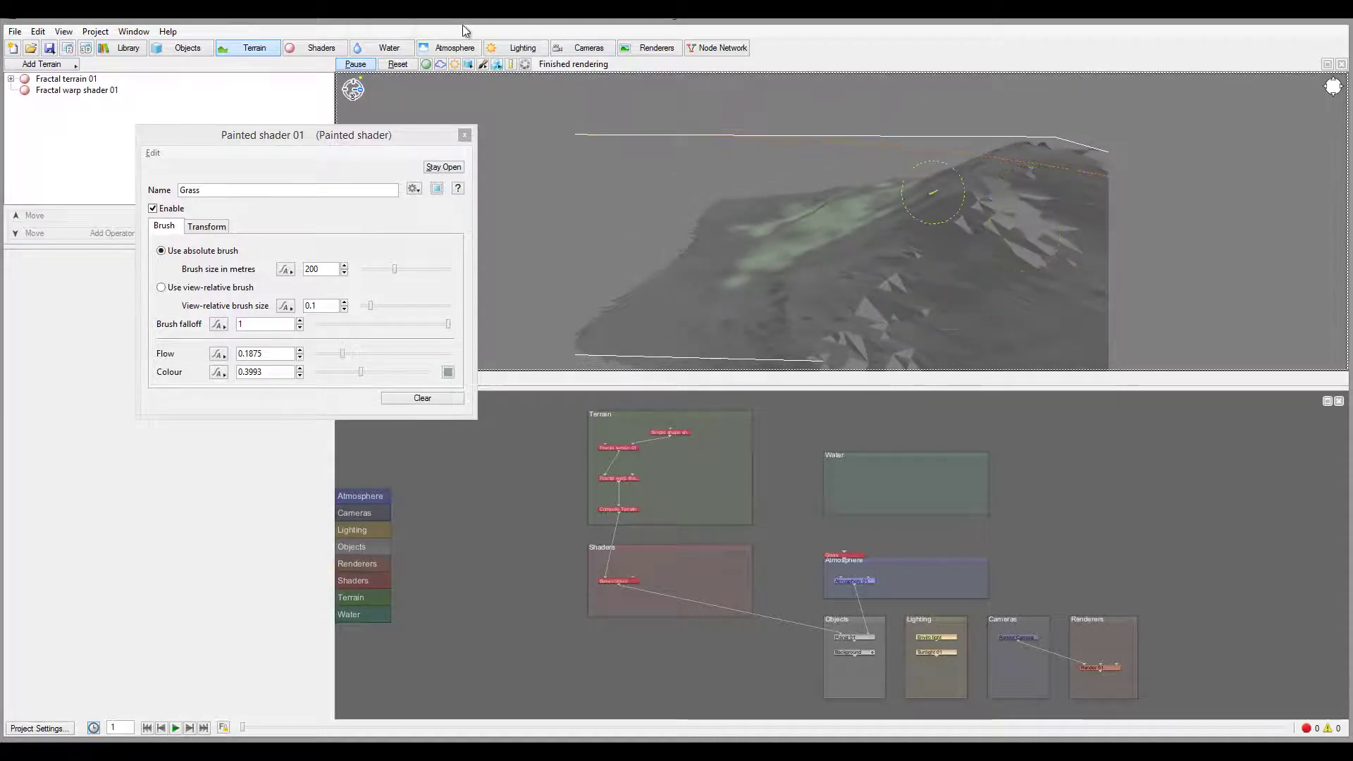
{"action": "left_click", "coordinate": [357, 64]}
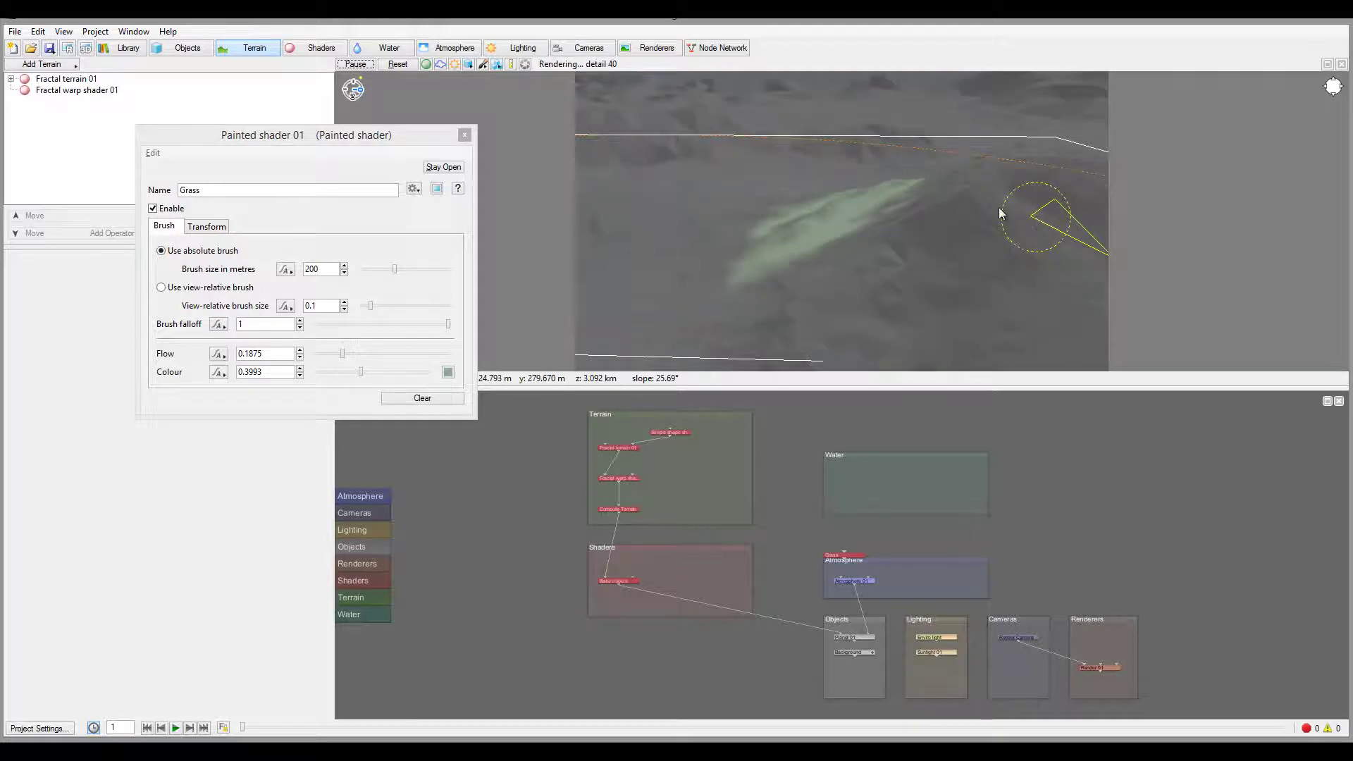
{"action": "left_click", "coordinate": [356, 64]}
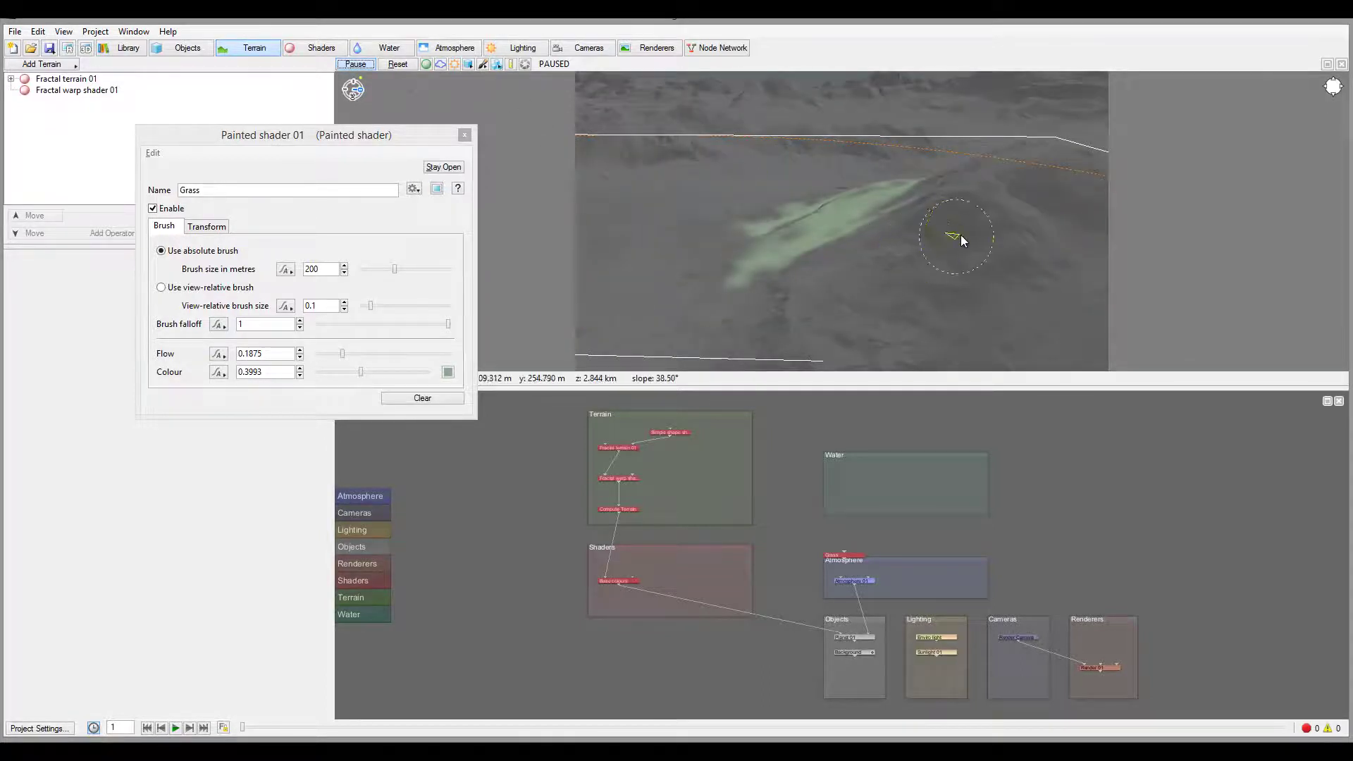
{"action": "mouse_move", "coordinate": [963, 241]}
{"action": "left_mouse_down"}
{"action": "mouse_move", "coordinate": [1012, 210]}
{"action": "mouse_move", "coordinate": [909, 282]}
{"action": "mouse_move", "coordinate": [1019, 254]}
{"action": "mouse_move", "coordinate": [999, 256]}
{"action": "mouse_move", "coordinate": [1153, 312]}
{"action": "mouse_move", "coordinate": [1057, 279]}
{"action": "left_mouse_up"}
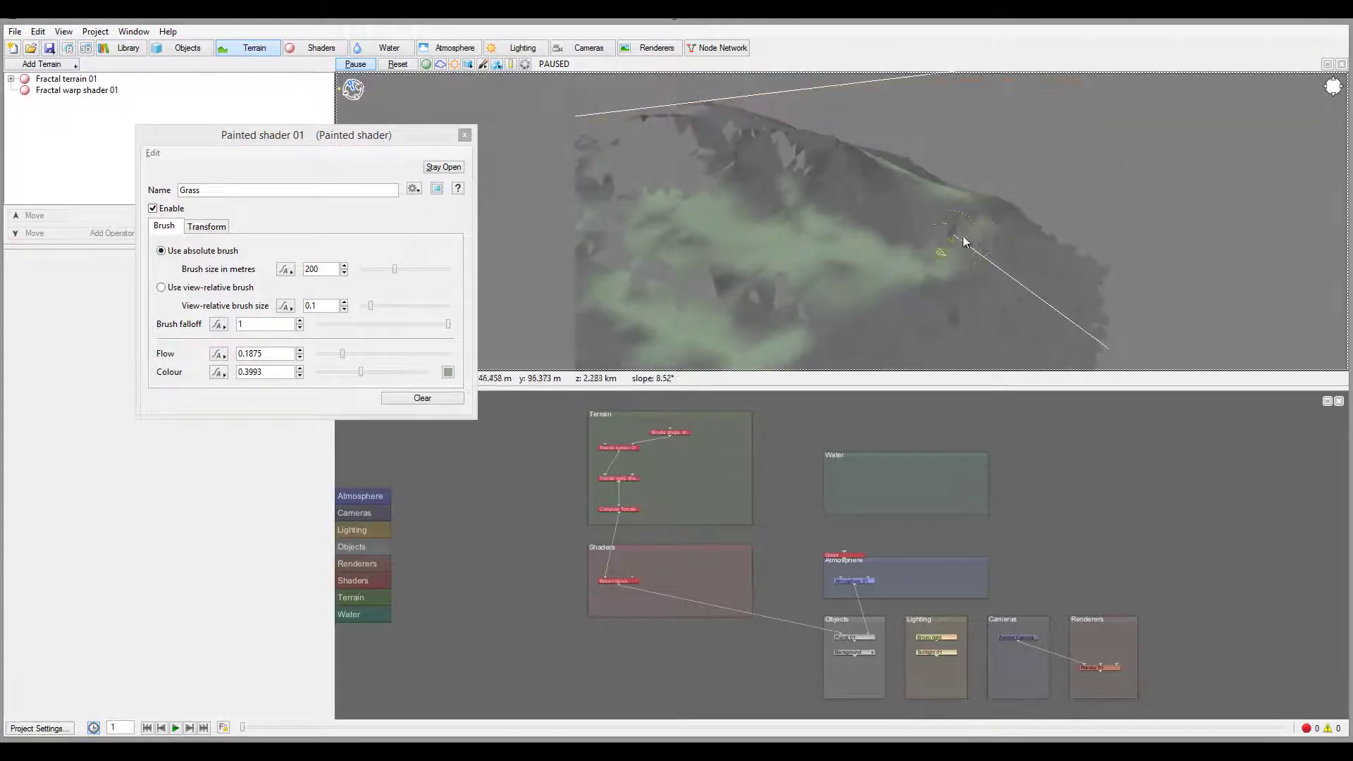
{"action": "mouse_move", "coordinate": [963, 241]}
{"action": "left_mouse_down"}
{"action": "mouse_move", "coordinate": [924, 327]}
{"action": "mouse_move", "coordinate": [976, 313]}
{"action": "left_mouse_up"}
{"action": "mouse_move", "coordinate": [1057, 256]}
{"action": "middle_mouse_down"}
{"action": "mouse_move", "coordinate": [978, 290]}
{"action": "mouse_move", "coordinate": [1065, 252]}
{"action": "middle_mouse_up"}
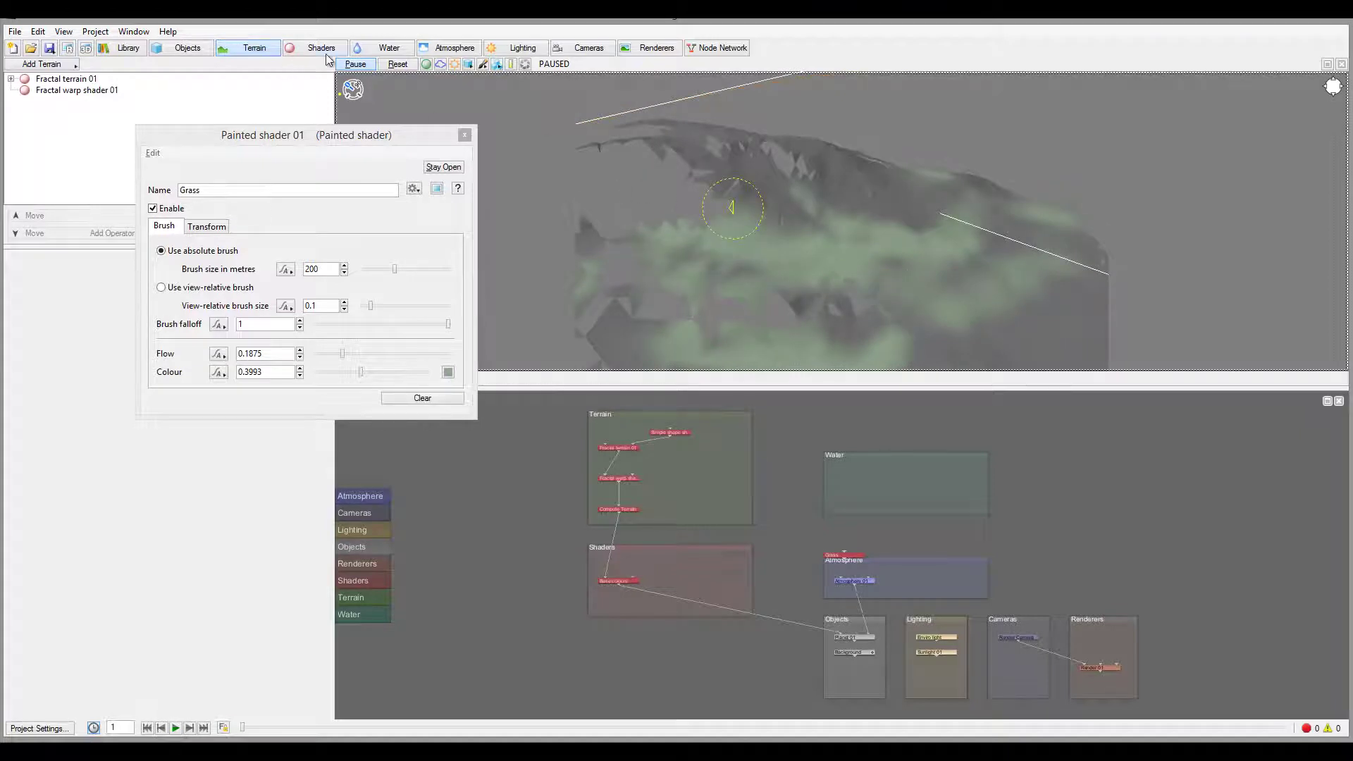
Refresh the paused preview and fill the gaps between the grass patches on the front slope
{"action": "left_click", "coordinate": [356, 64]}
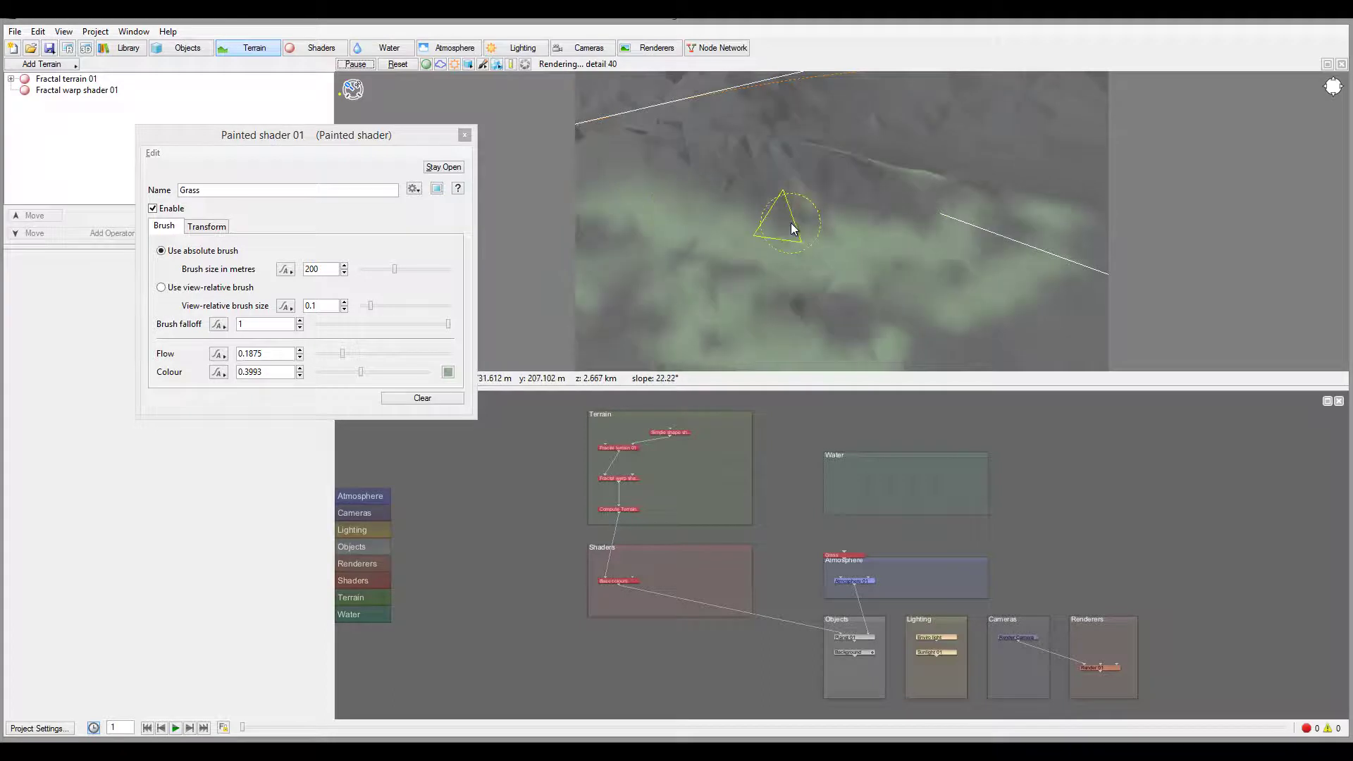
{"action": "left_click", "coordinate": [356, 65]}
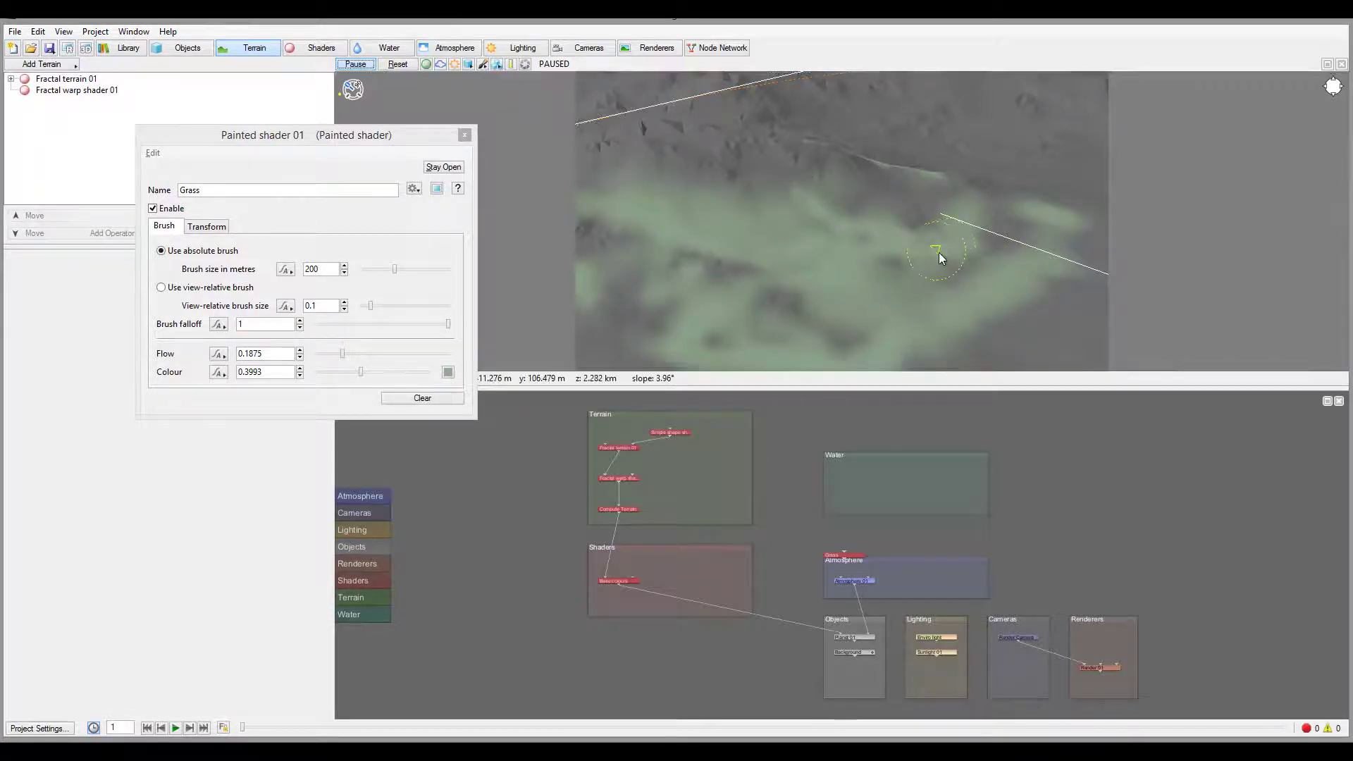
{"action": "left_click_drag", "start_coordinate": [938, 253], "coordinate": [910, 229], "text": "alt"}
Resume the preview rendering and extend the painted grass over the ridge, the mountain's other side and the upper slope
{"action": "middle_click_drag", "start_coordinate": [909, 233], "coordinate": [1102, 197]}
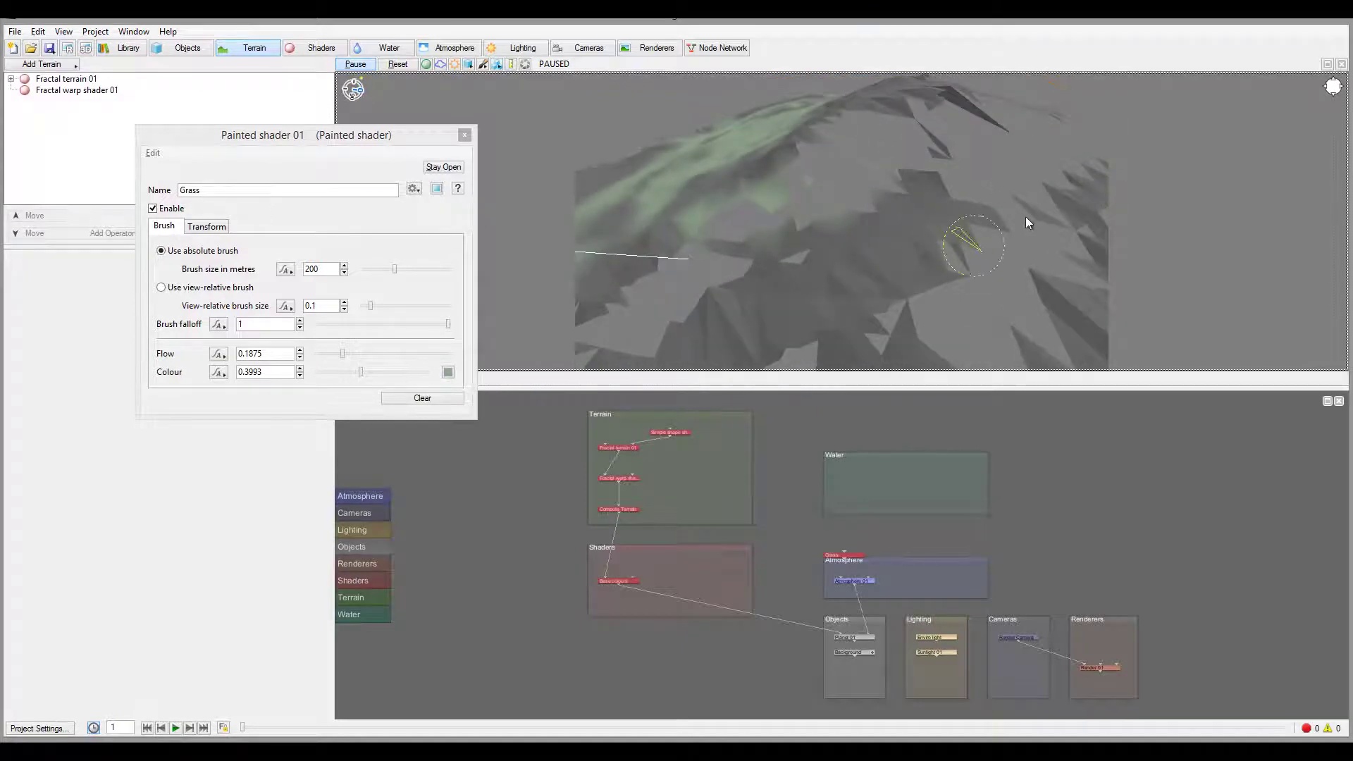
{"action": "left_click", "coordinate": [356, 67]}
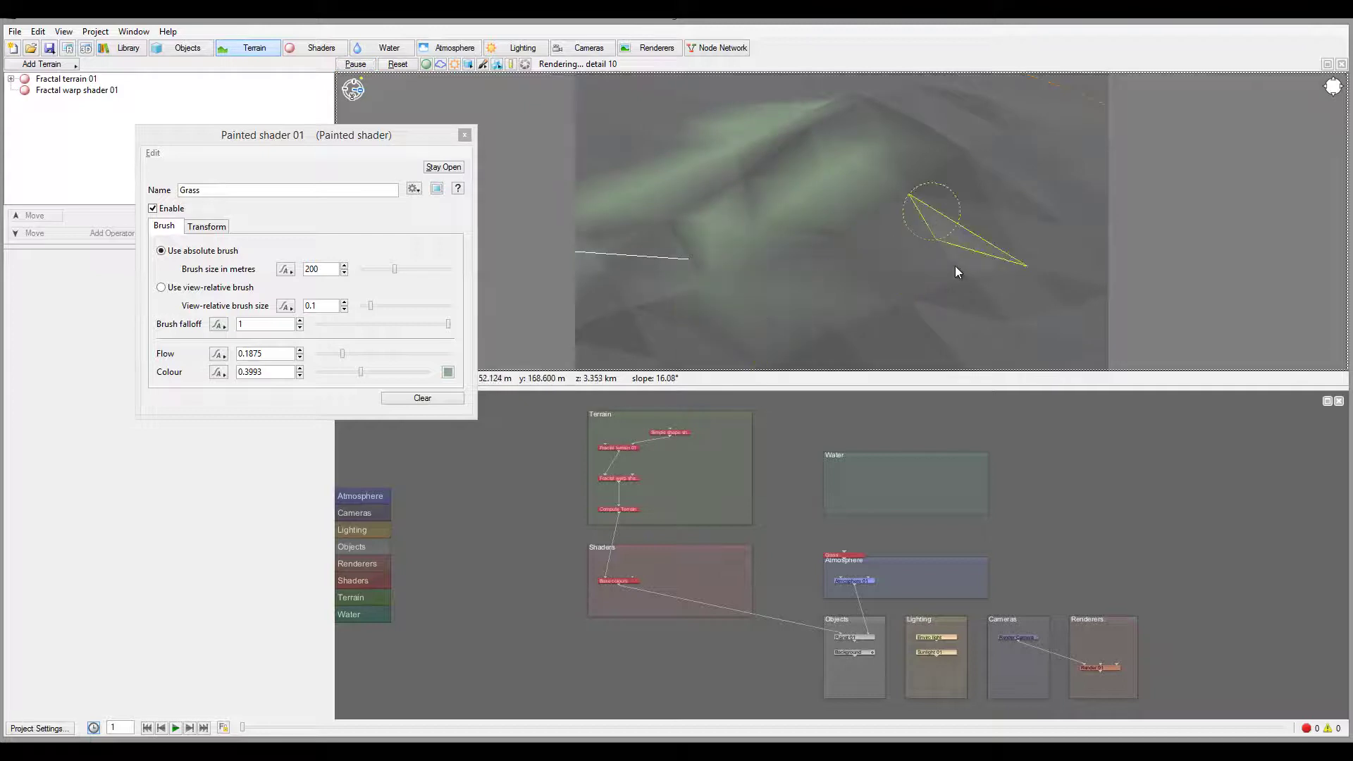
{"action": "mouse_move", "coordinate": [712, 265]}
{"action": "left_mouse_down", "text": "alt"}
{"action": "mouse_move", "coordinate": [1034, 241]}
{"action": "mouse_move", "coordinate": [978, 289]}
{"action": "left_mouse_up", "text": "alt"}
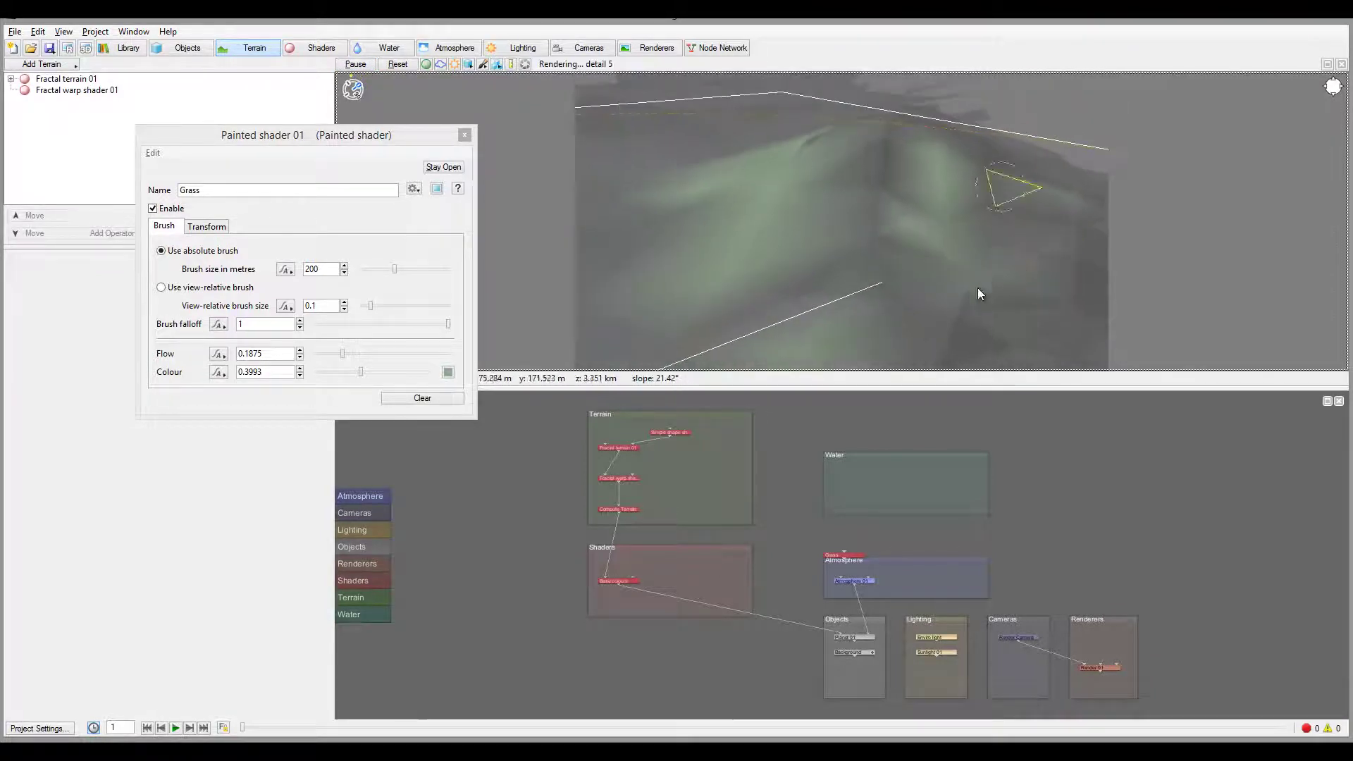
{"action": "left_click_drag", "start_coordinate": [830, 217], "coordinate": [967, 346], "text": "alt"}
{"action": "mouse_move", "coordinate": [732, 281]}
{"action": "middle_mouse_down"}
{"action": "mouse_move", "coordinate": [885, 155]}
{"action": "mouse_move", "coordinate": [970, 260]}
{"action": "mouse_move", "coordinate": [816, 232]}
{"action": "middle_mouse_up"}
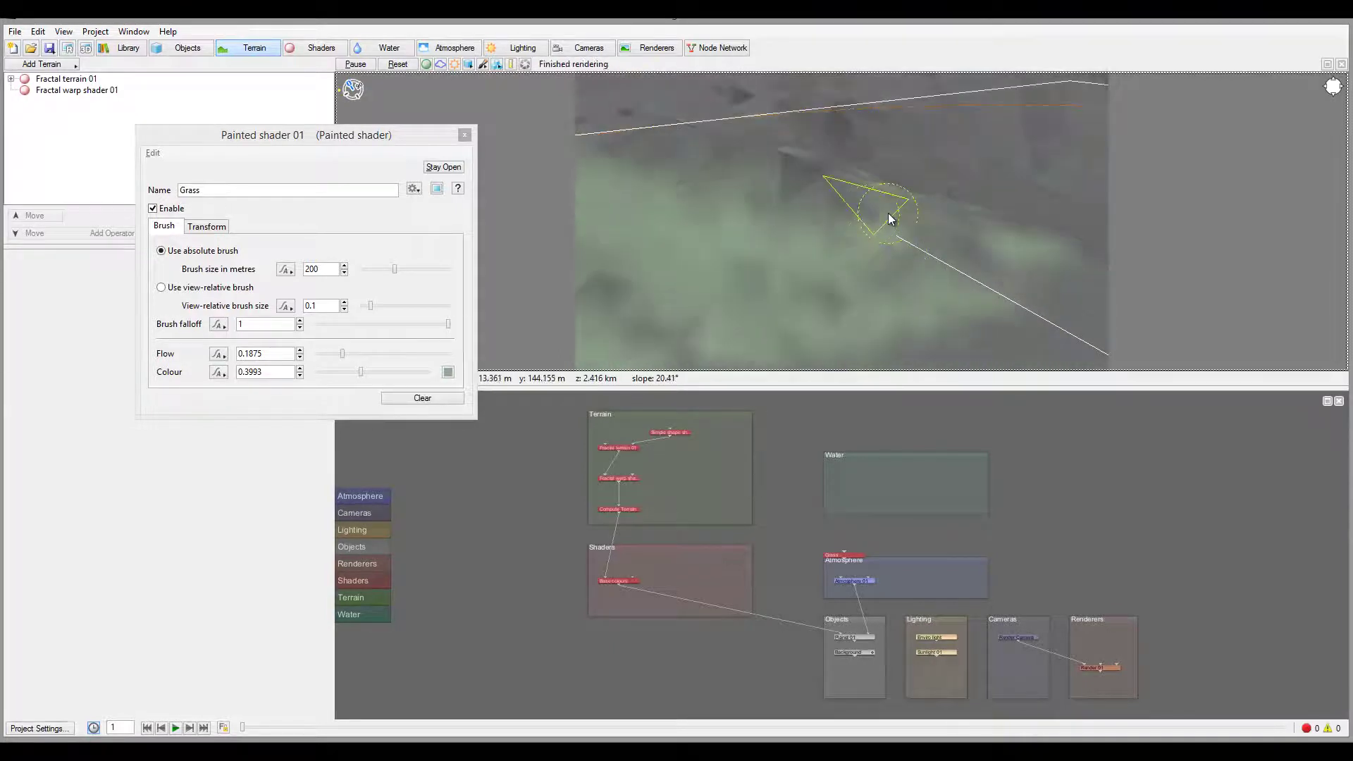
{"action": "left_click", "coordinate": [731, 170]}
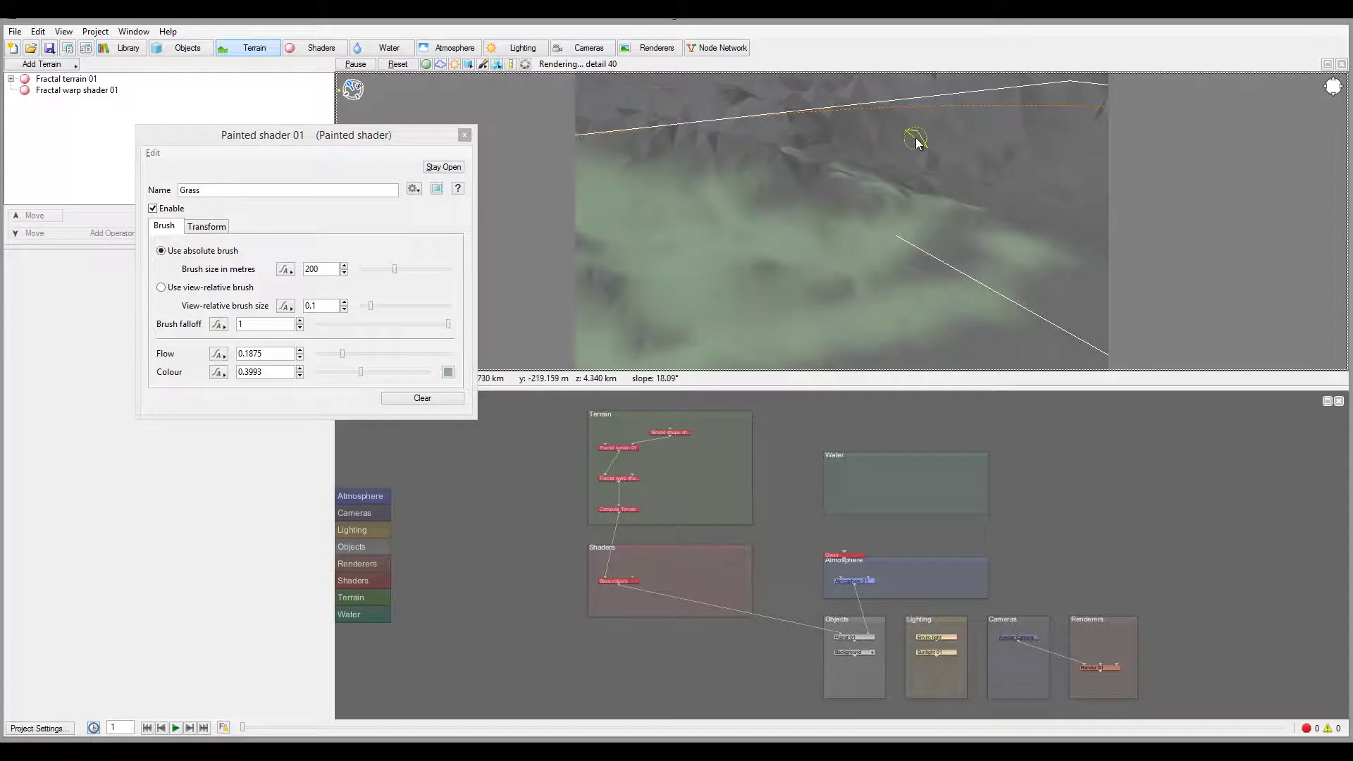
Close the Grass settings window, move the Grass node clear of the Atmosphere group and stop painting Grass
{"action": "left_click", "coordinate": [465, 134]}
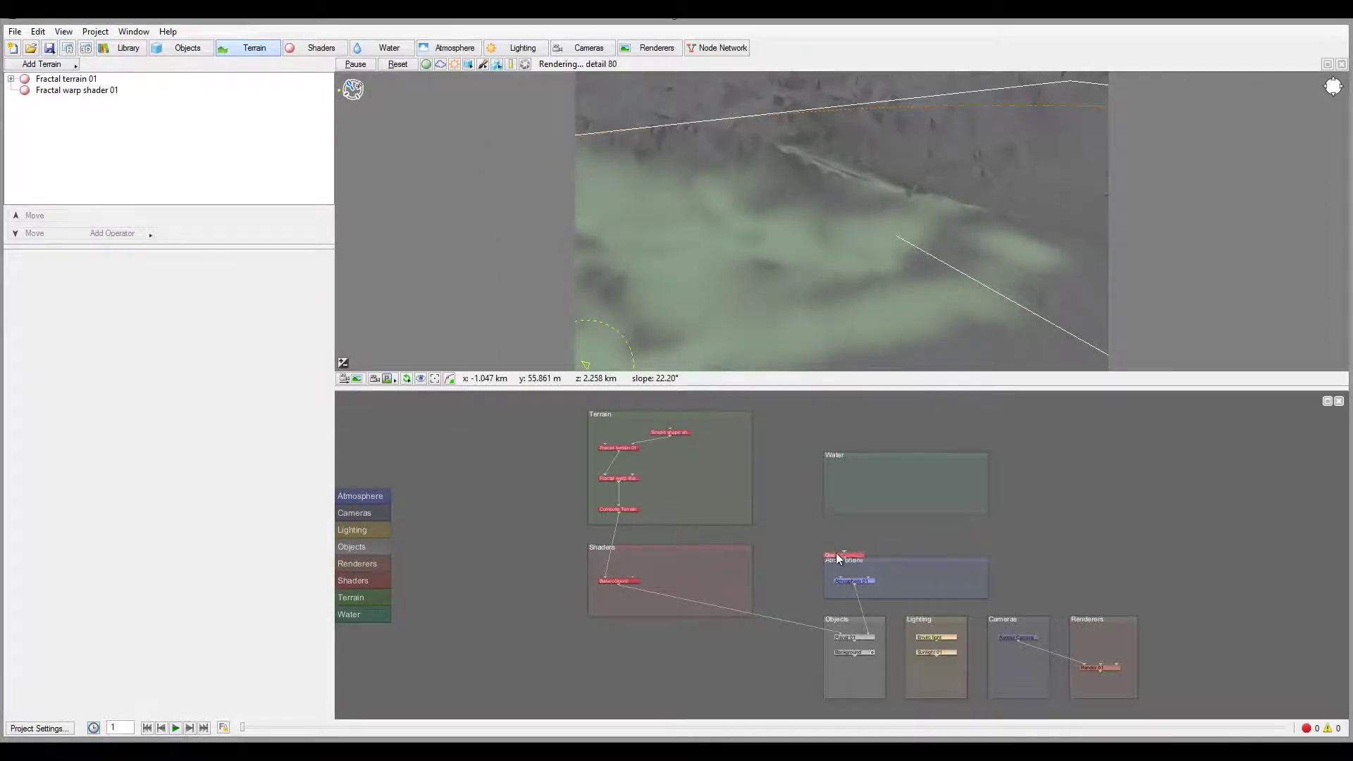
{"action": "left_click_drag", "start_coordinate": [843, 556], "coordinate": [792, 522]}
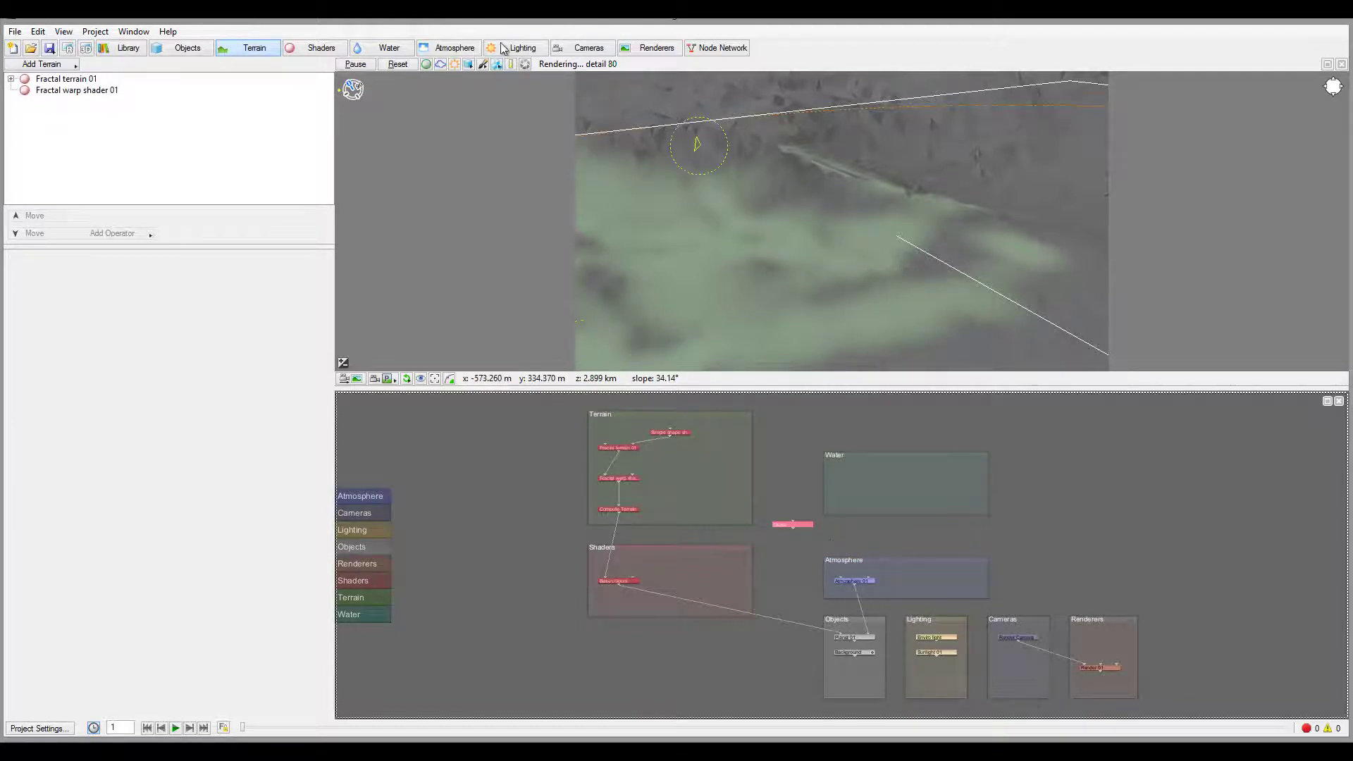
{"action": "left_click", "coordinate": [484, 65]}
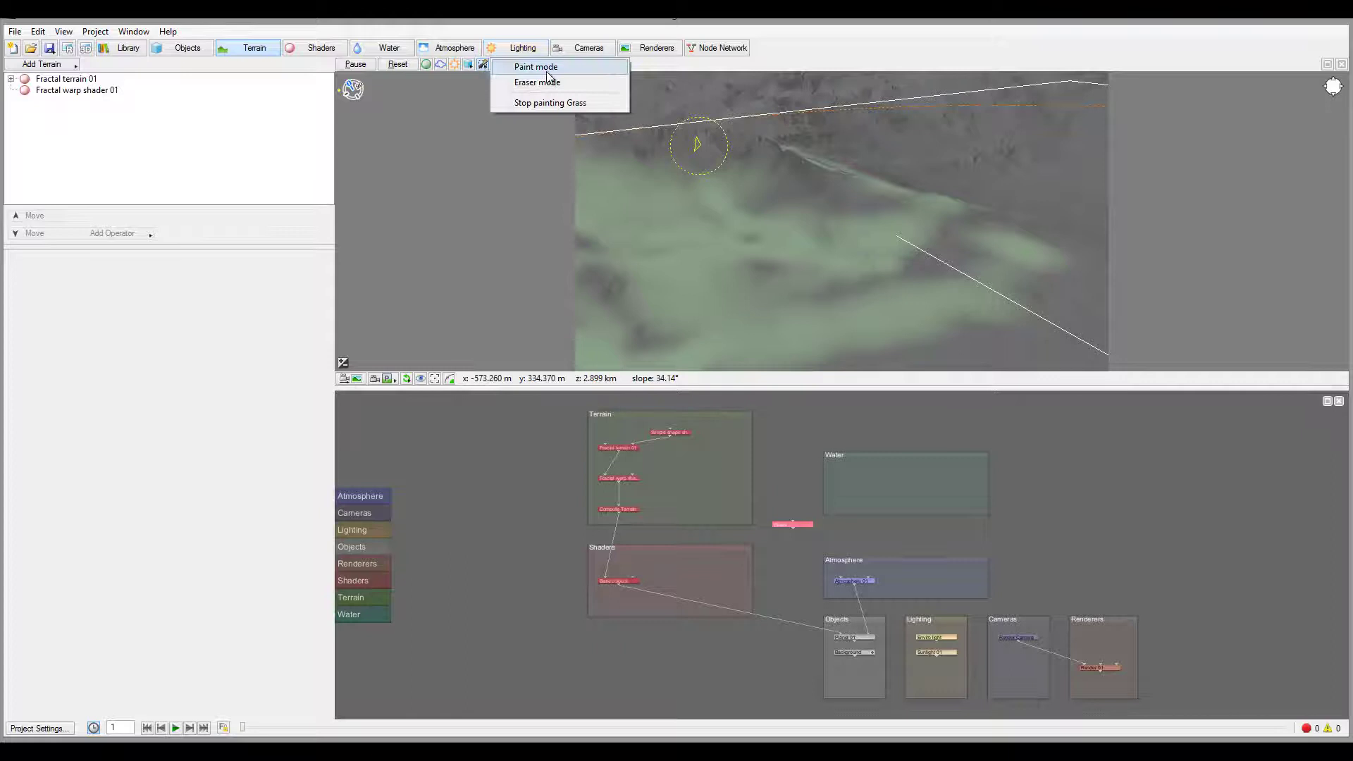
{"action": "left_click", "coordinate": [557, 102]}
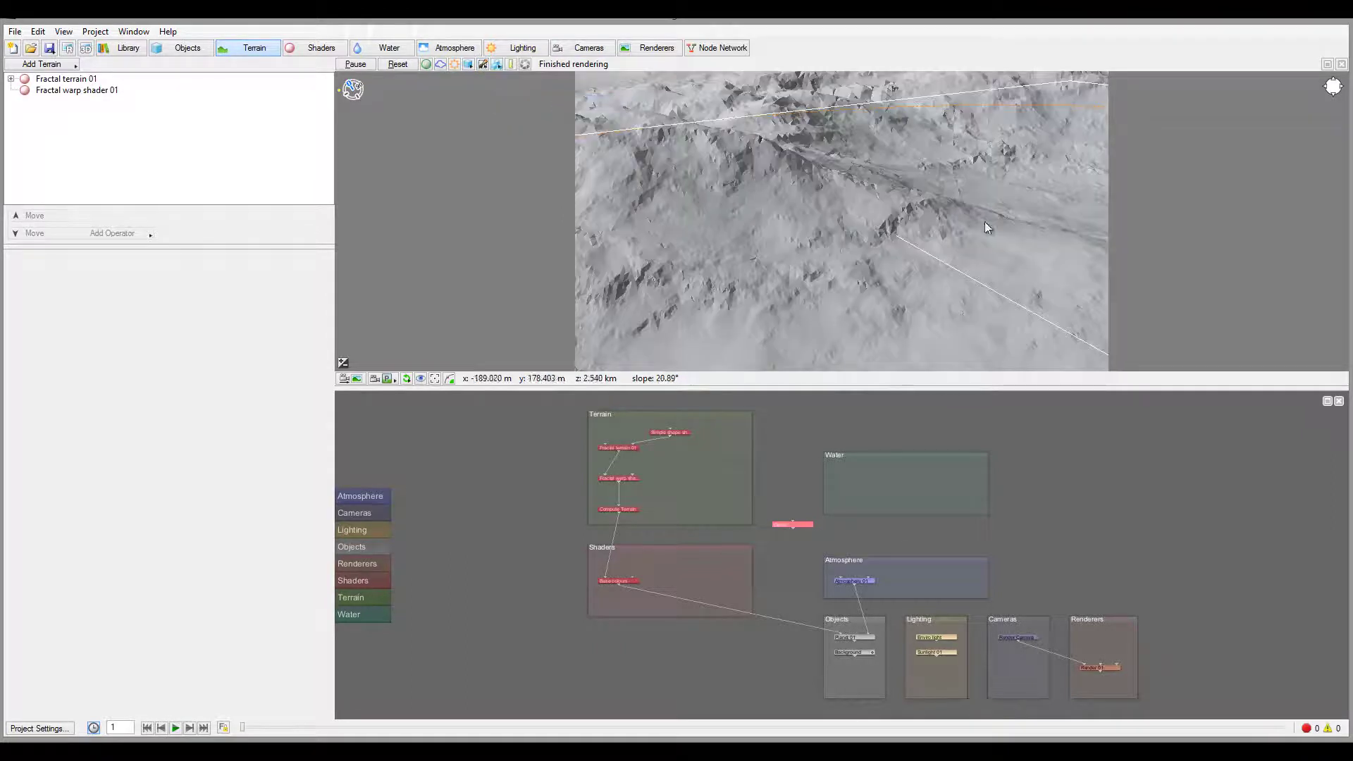
Run a test render of the terrain, stopping it and closing the render view after checking the image
{"action": "left_click", "coordinate": [68, 48]}
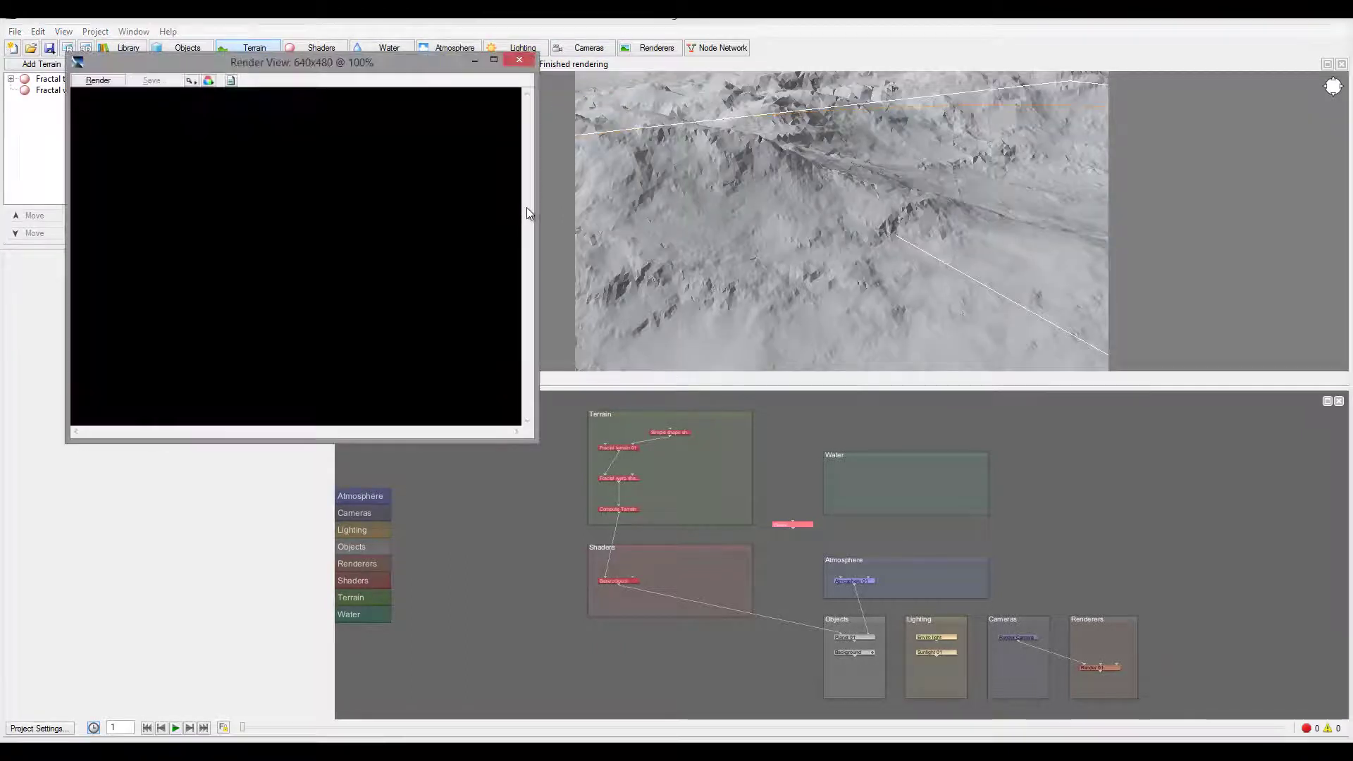
{"action": "left_click", "coordinate": [104, 82]}
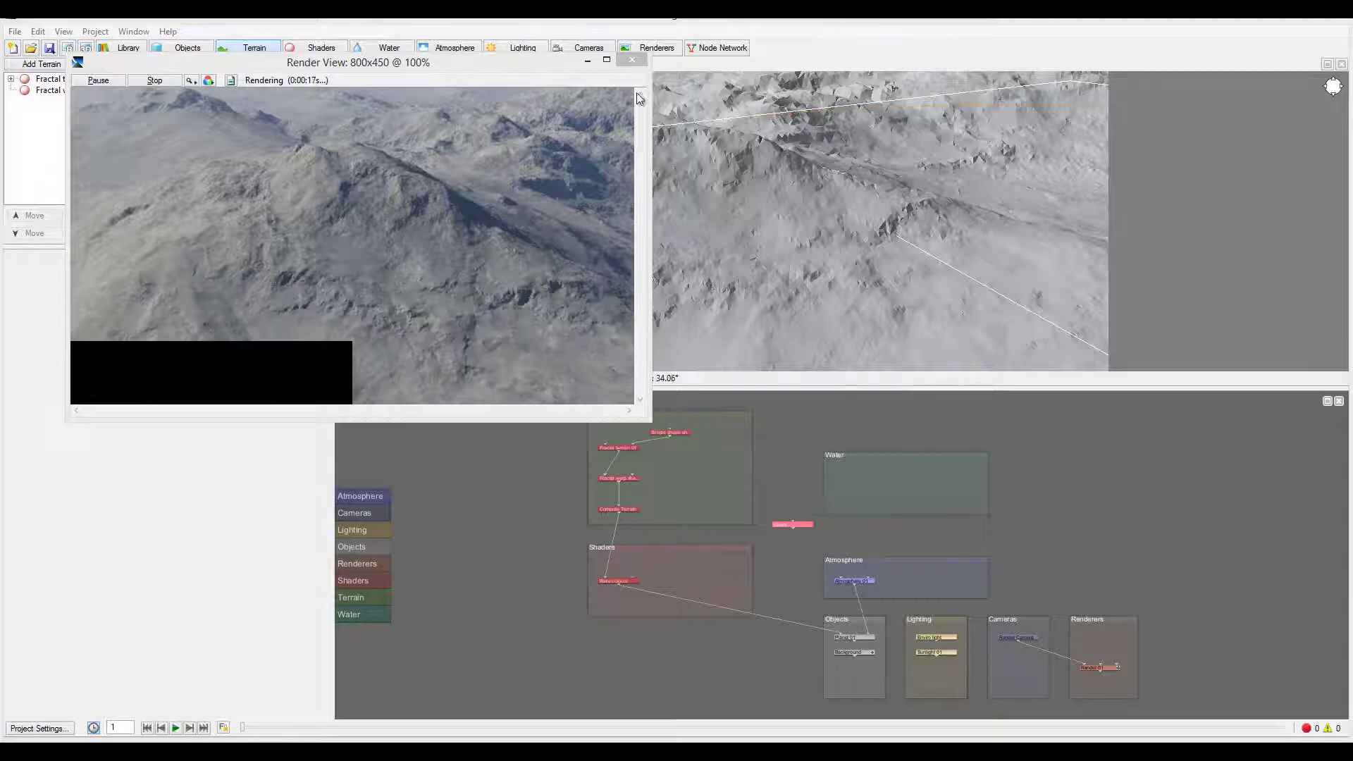
{"action": "left_click", "coordinate": [632, 65]}
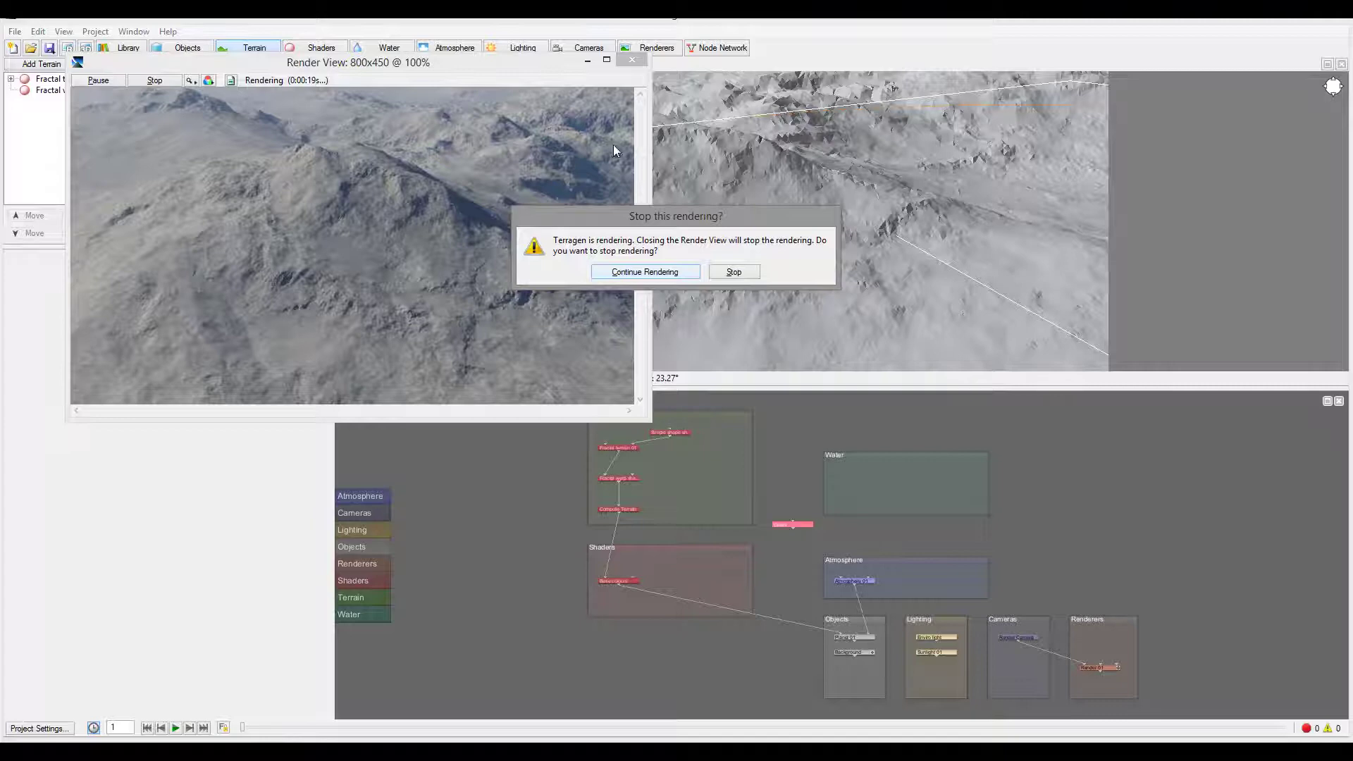
{"action": "left_click", "coordinate": [734, 272]}
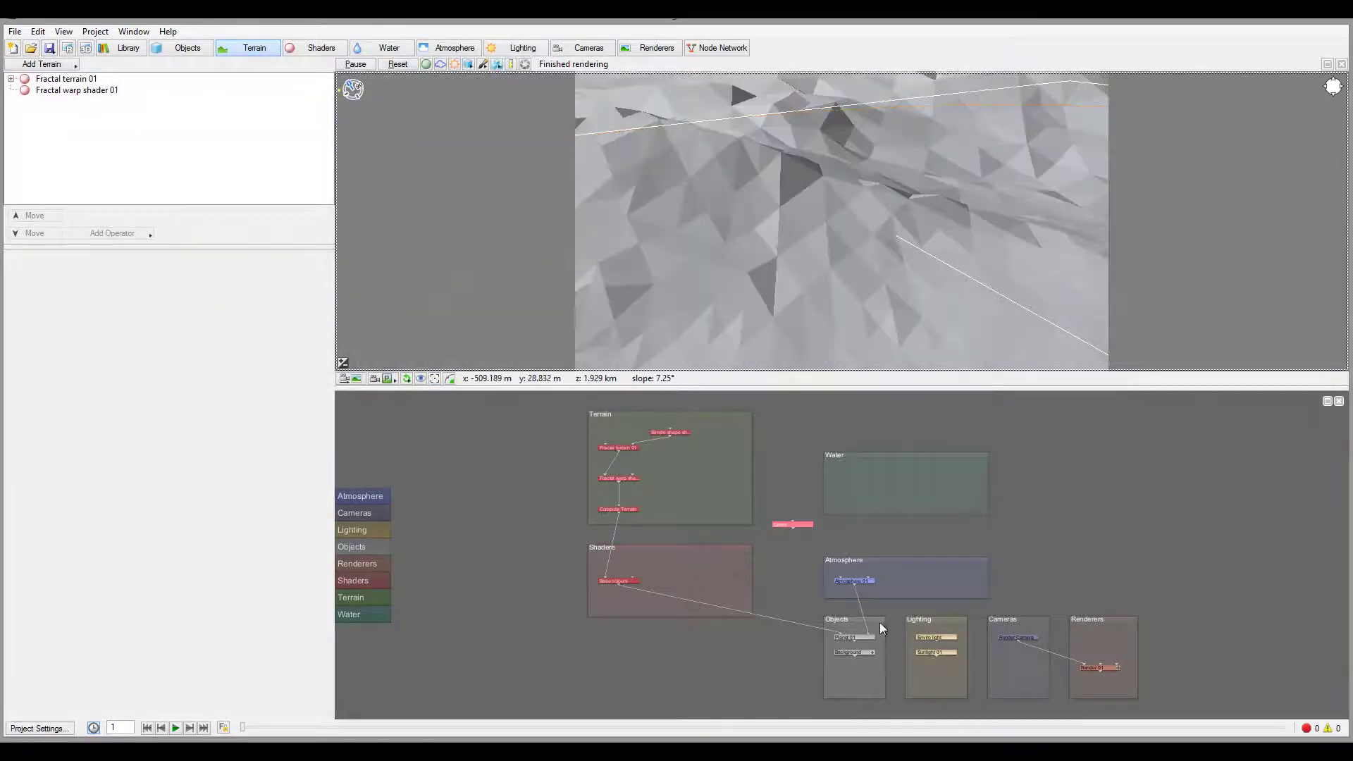
Place the Grass node beside the Shaders group and connect it between Base colours and the planet object
{"action": "left_click_drag", "start_coordinate": [797, 523], "coordinate": [778, 572]}
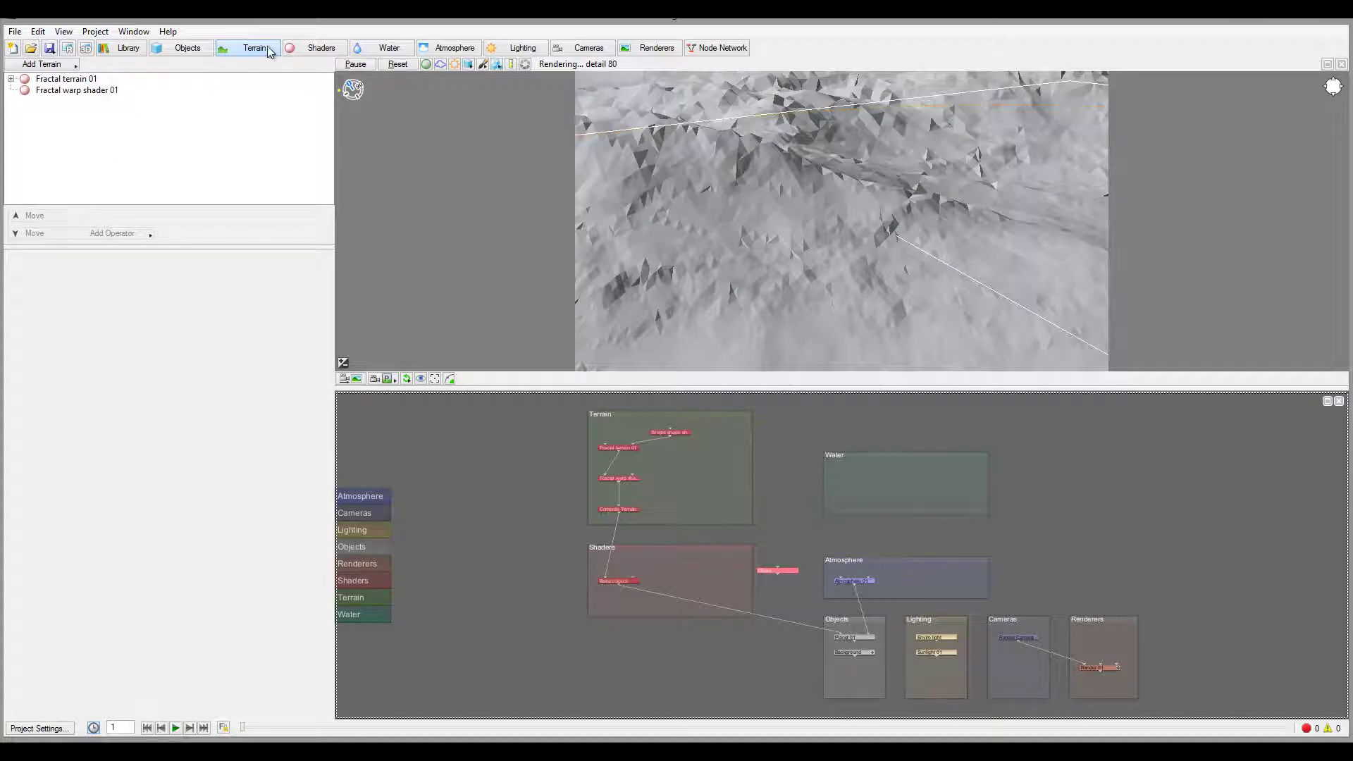
{"action": "left_click", "coordinate": [315, 48]}
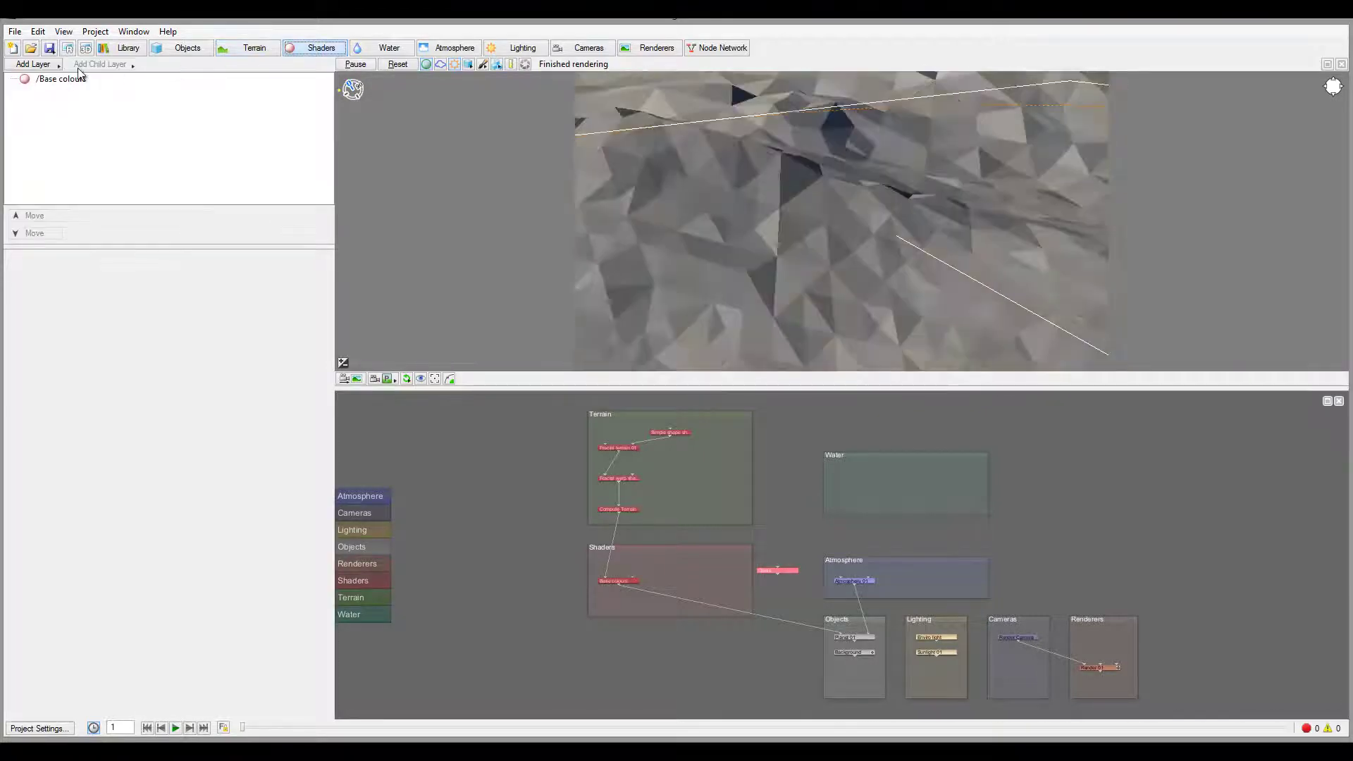
{"action": "left_click", "coordinate": [56, 67]}
{"action": "left_click", "coordinate": [268, 158]}
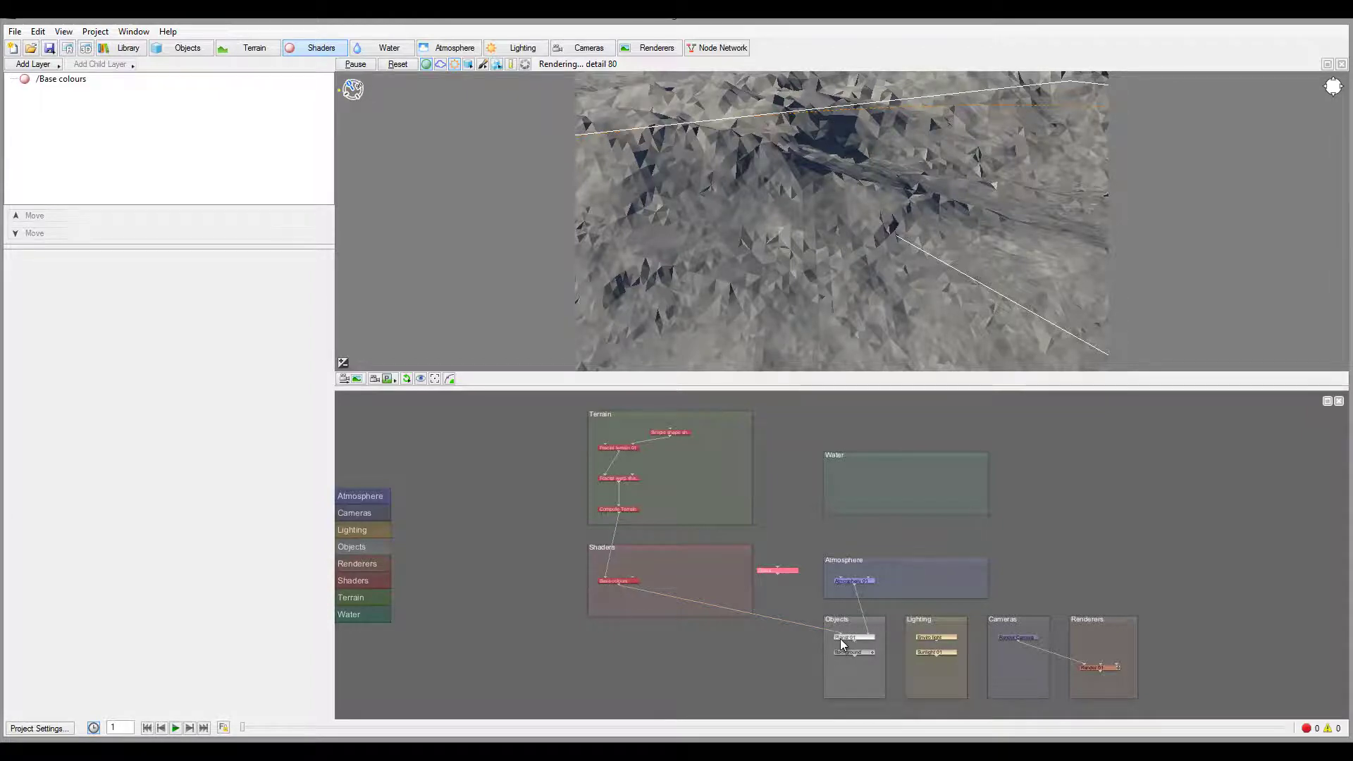
{"action": "left_click_drag", "start_coordinate": [778, 573], "coordinate": [840, 631]}
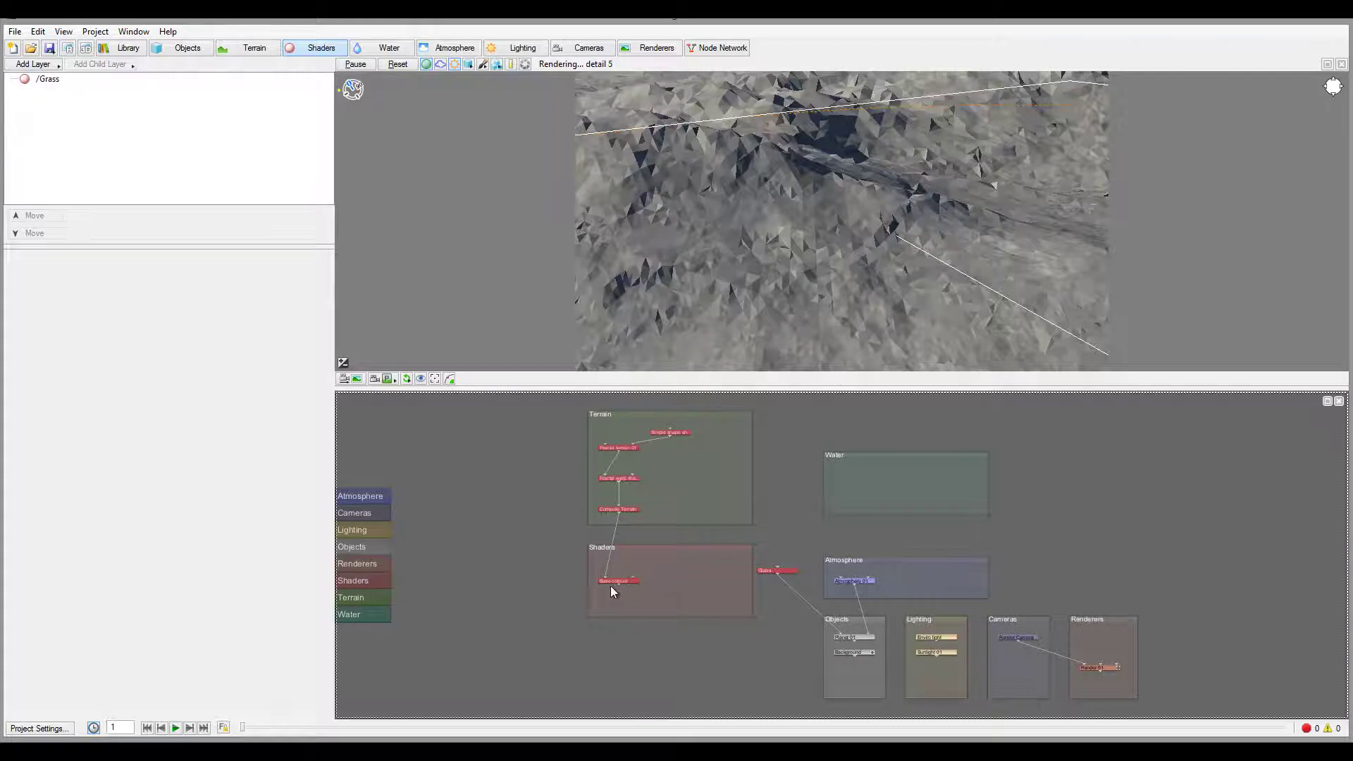
{"action": "left_click_drag", "start_coordinate": [616, 582], "coordinate": [780, 569]}
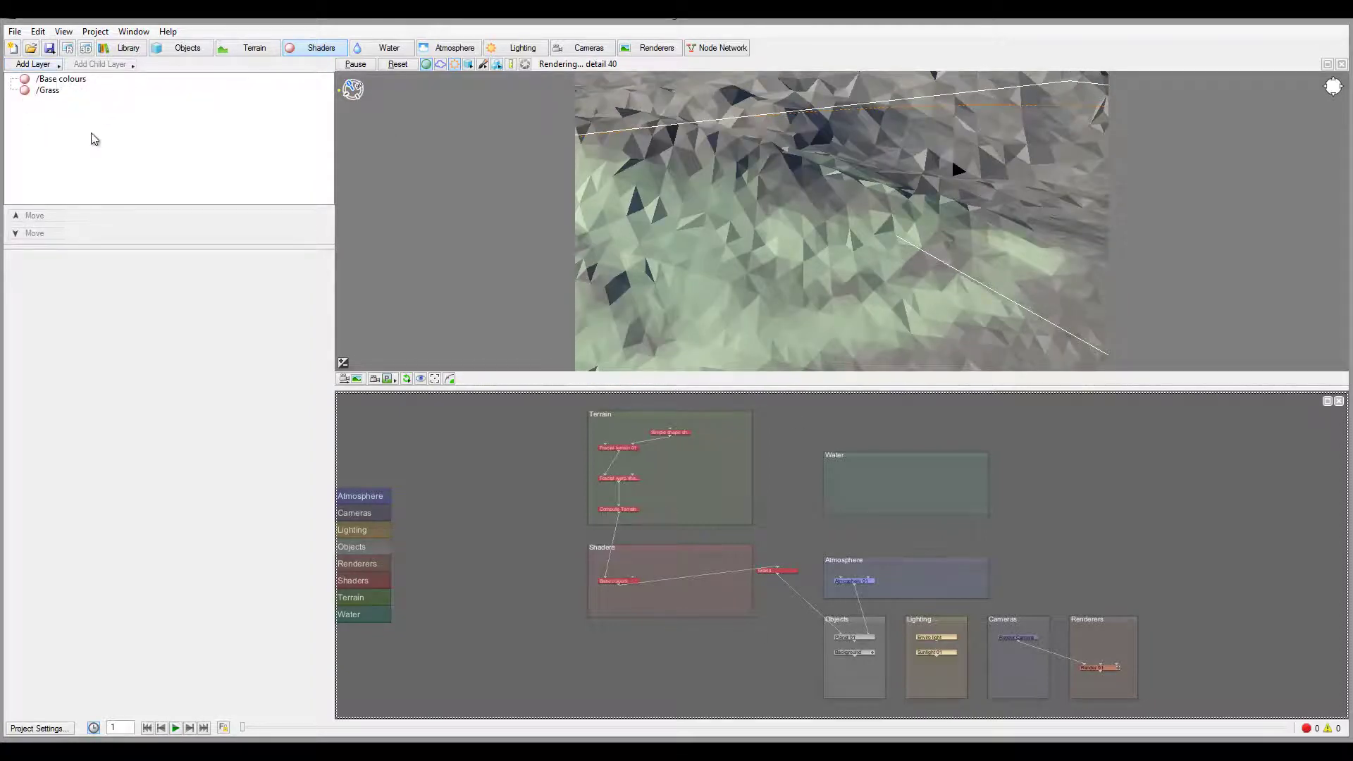
Try the Grass layer above Base colours in the shader order and return it below
{"action": "left_click", "coordinate": [48, 90]}
{"action": "left_click", "coordinate": [35, 215]}
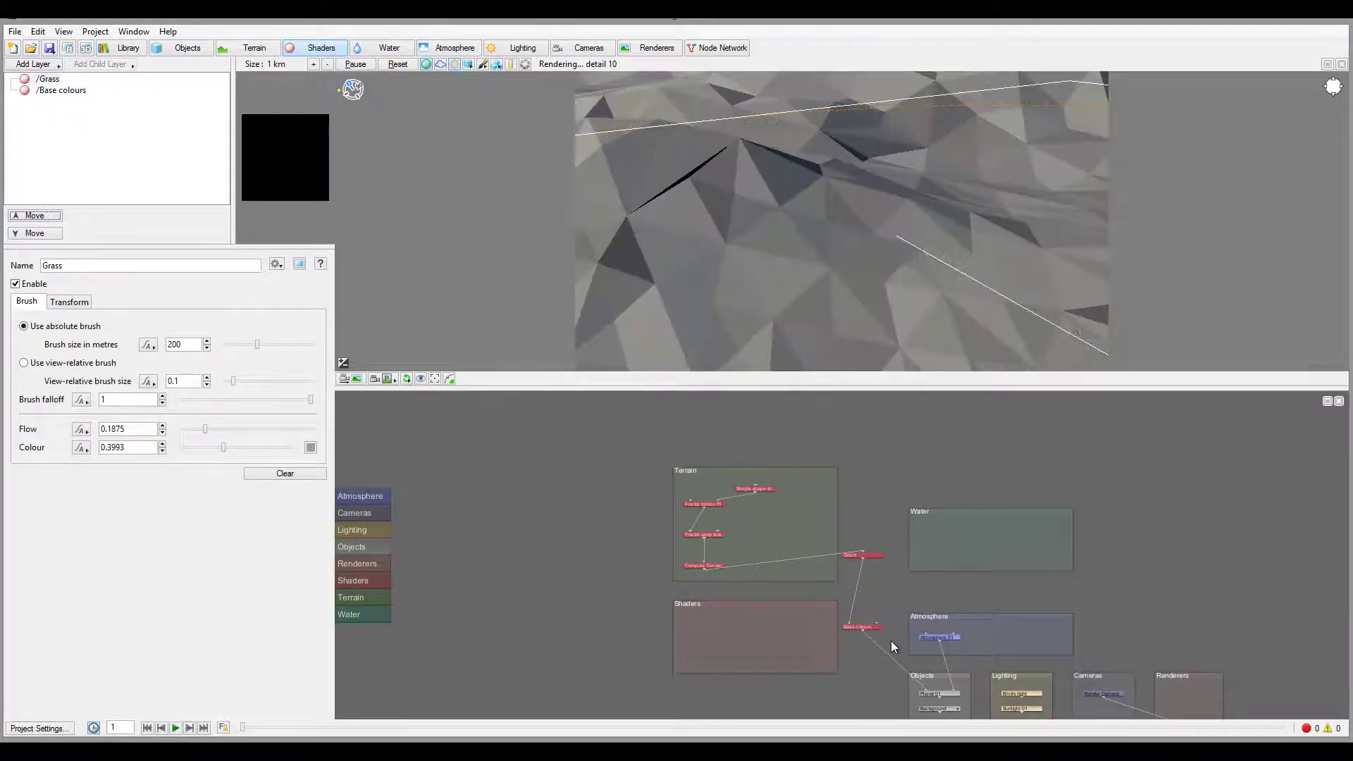
{"action": "left_click", "coordinate": [35, 233]}
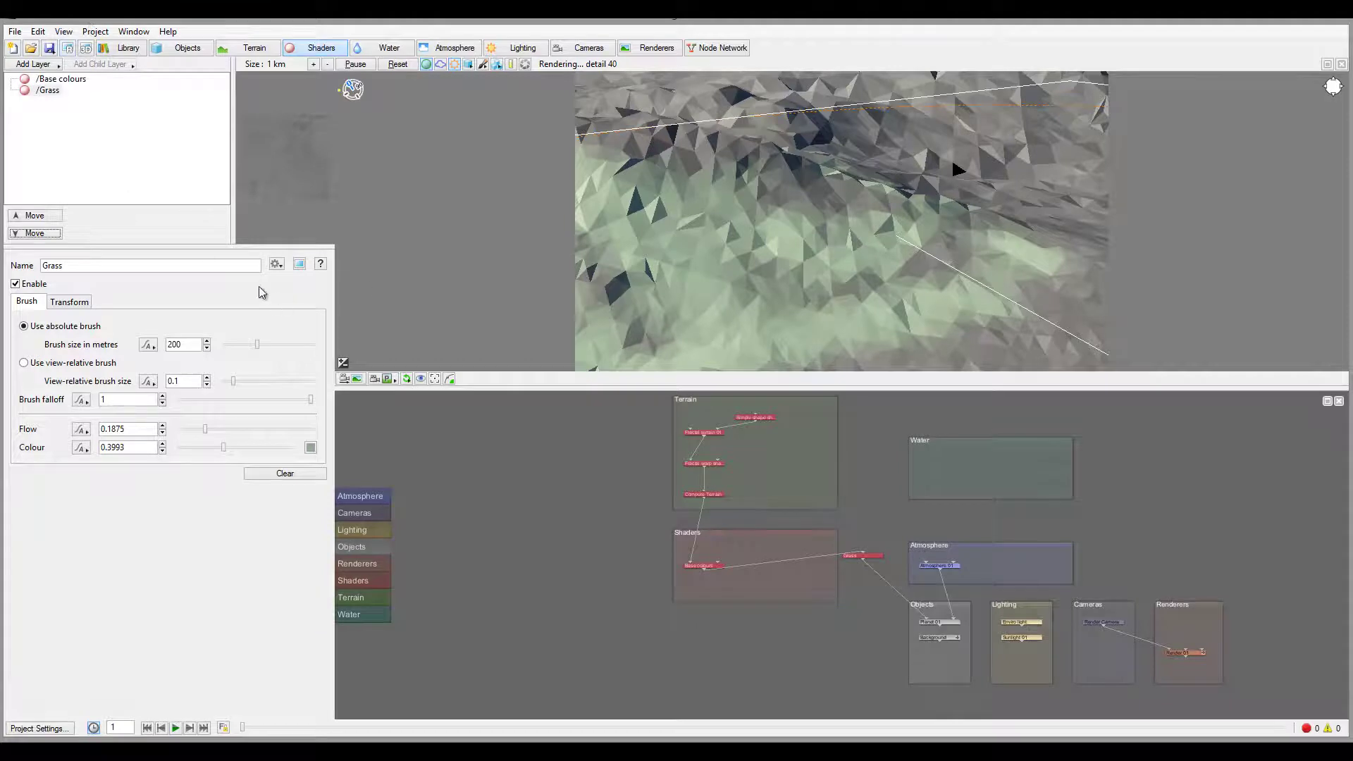
Review the Grass shader's transform and brush settings
{"action": "left_click", "coordinate": [49, 90]}
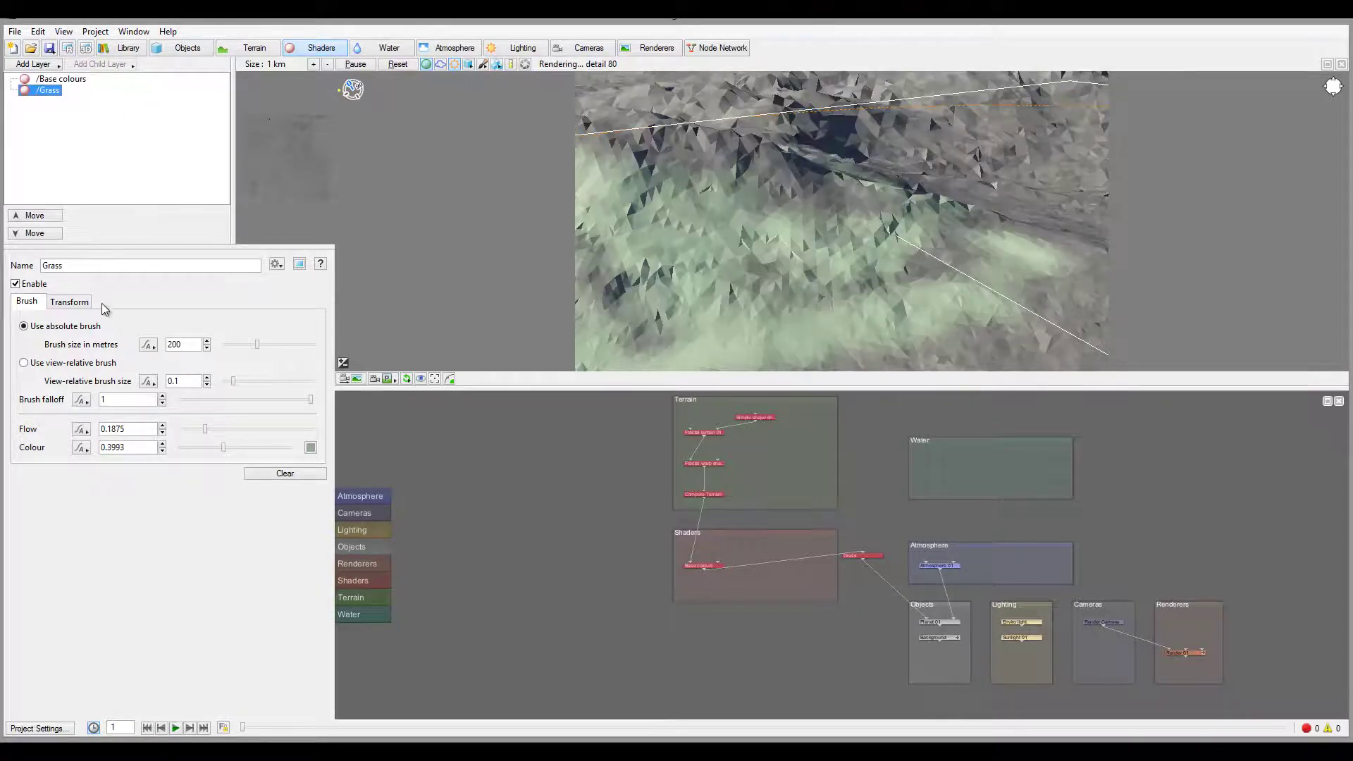
{"action": "left_click", "coordinate": [70, 302]}
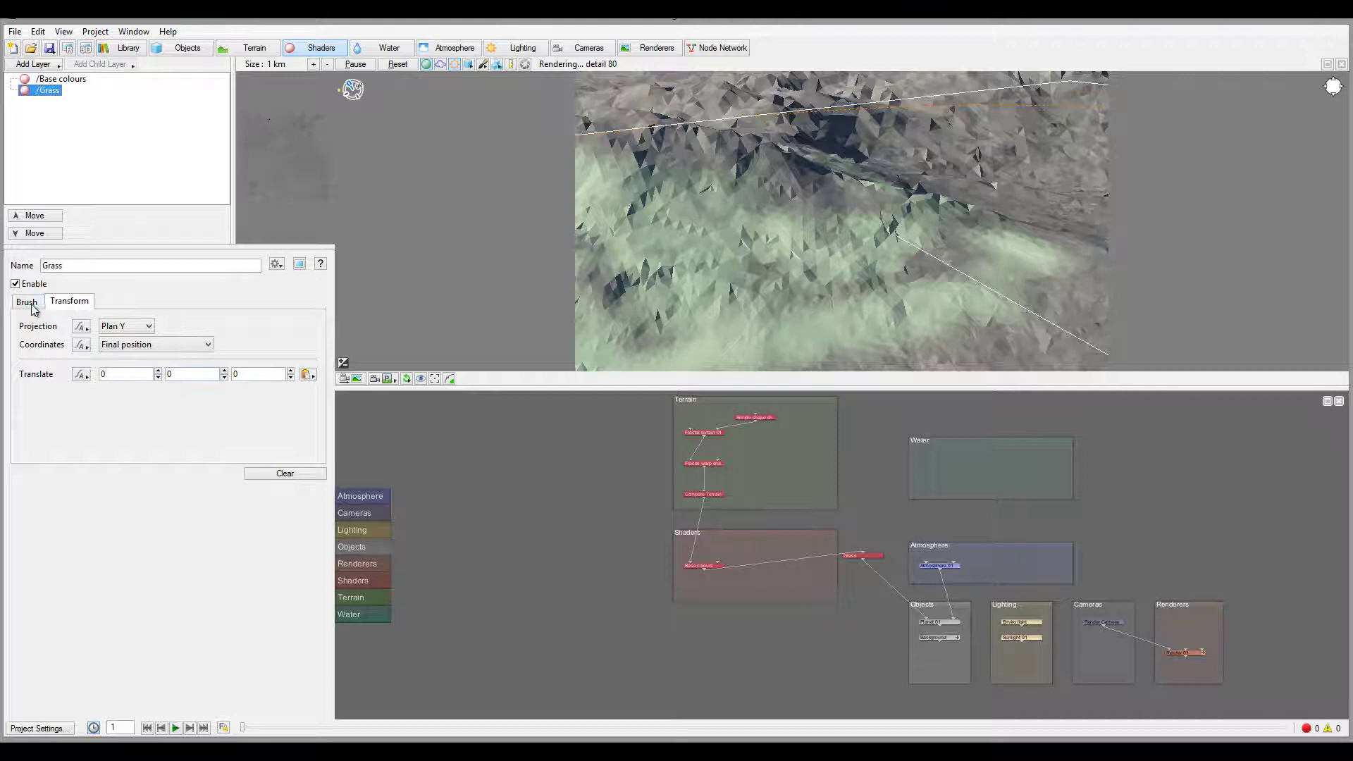
{"action": "left_click", "coordinate": [31, 303]}
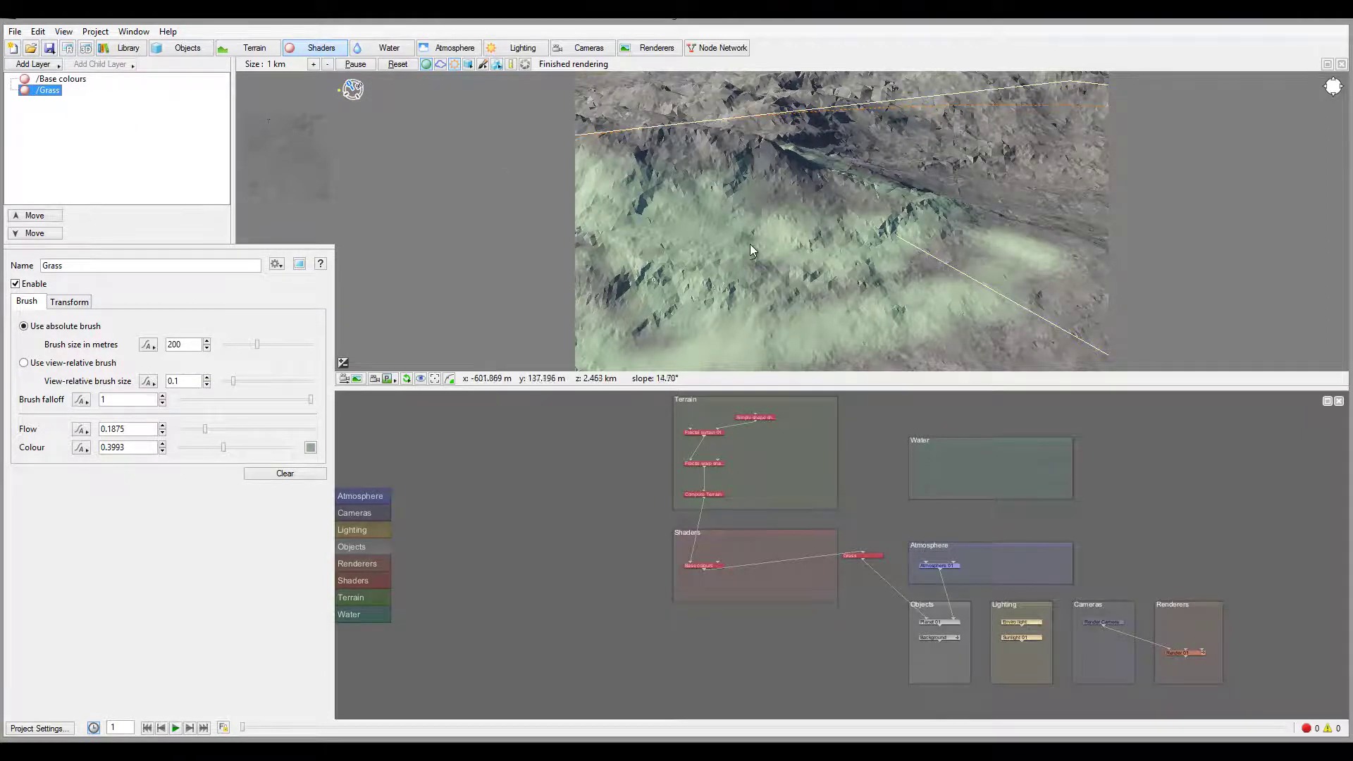
{"action": "left_click", "coordinate": [70, 79]}
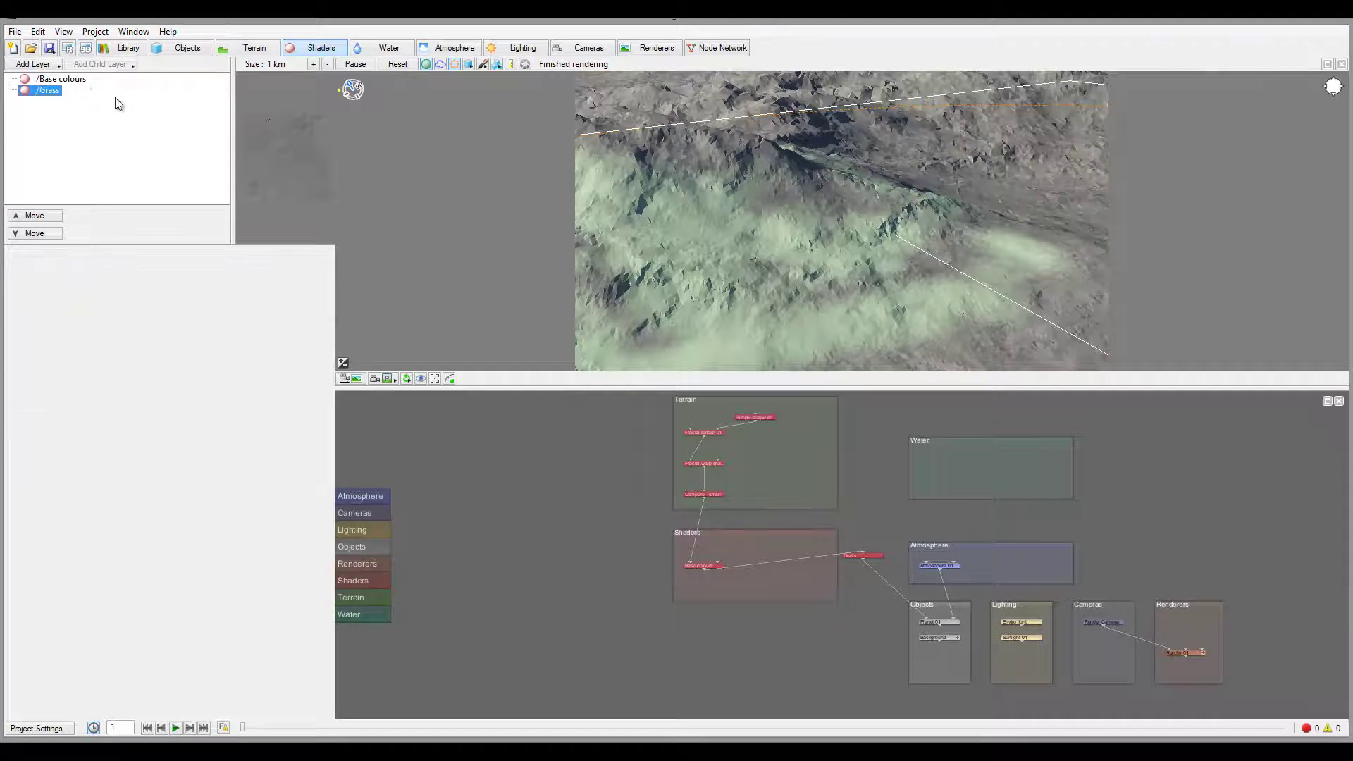
{"action": "left_click", "coordinate": [47, 65]}
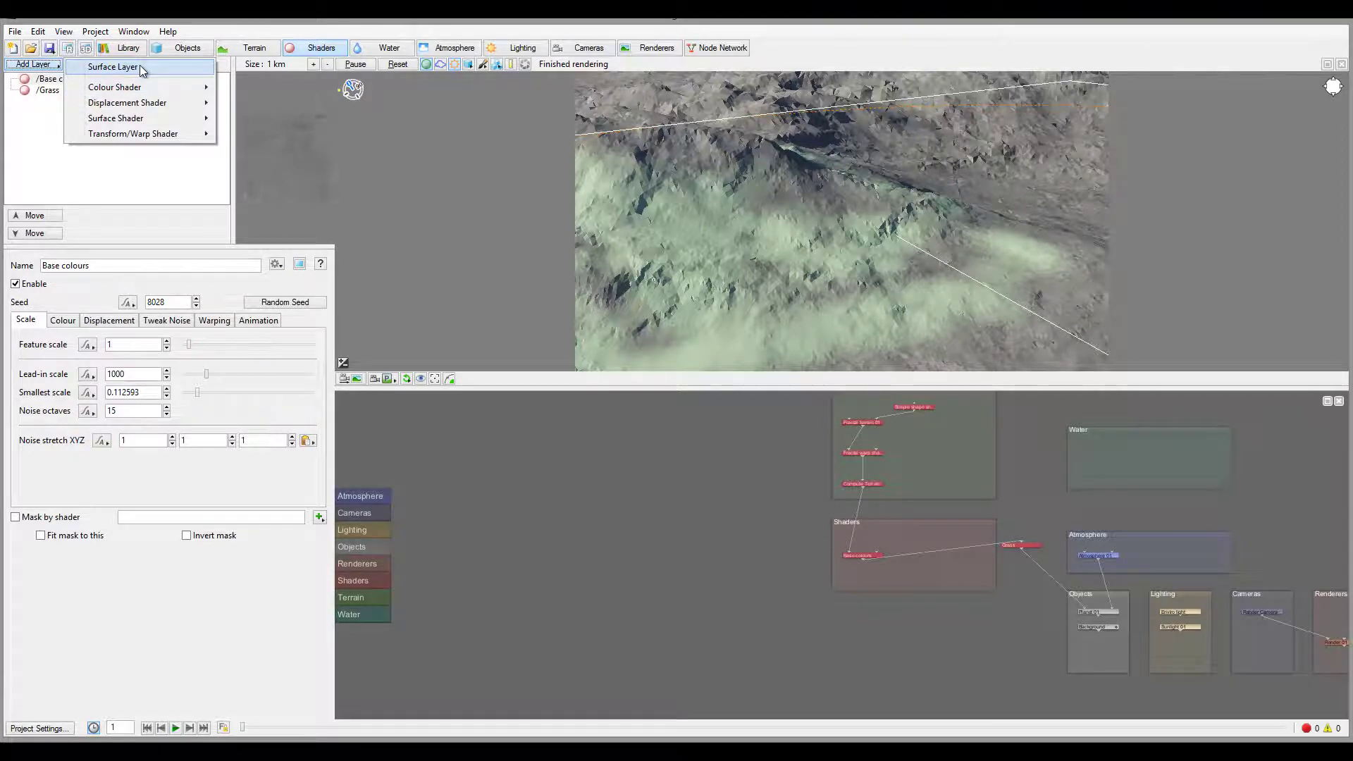
{"action": "left_click", "coordinate": [220, 23]}
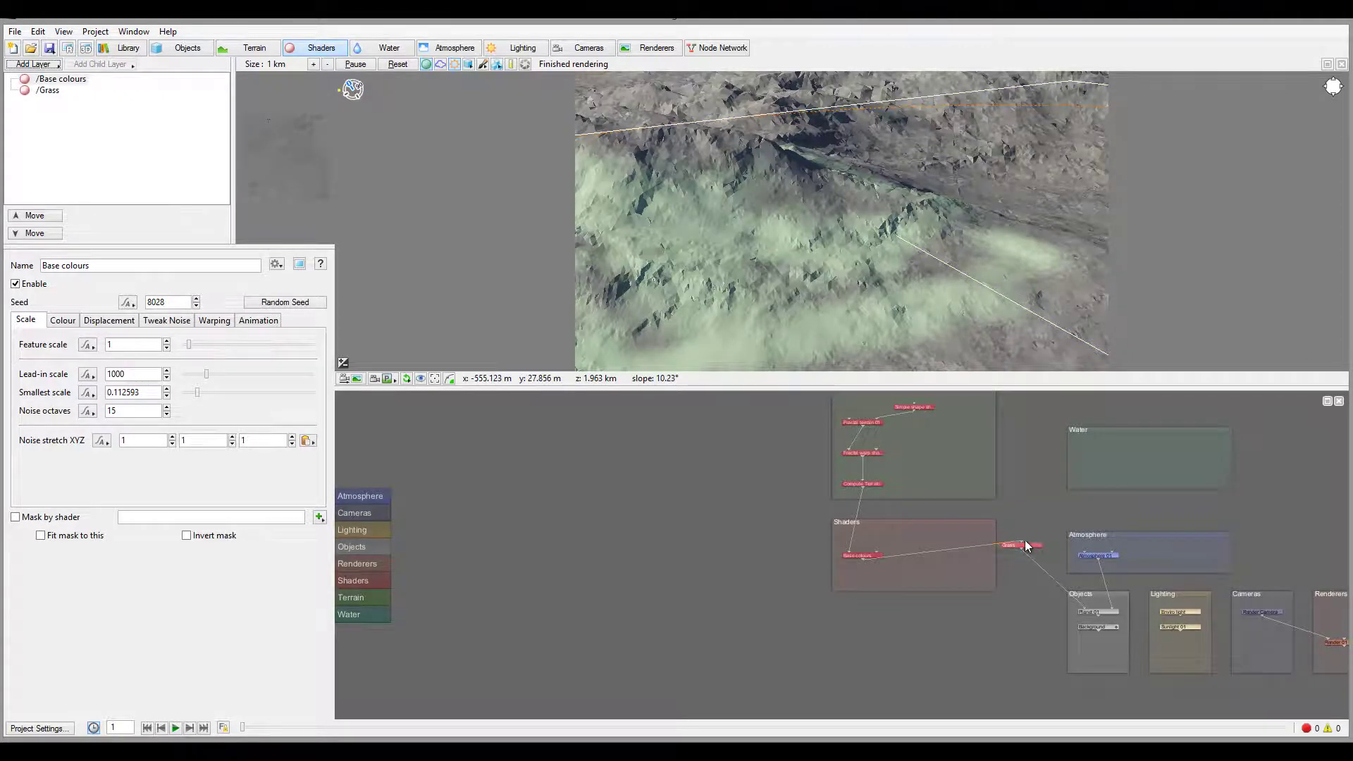
Move the Grass node into the Shaders group and add a surface layer to the shader list
{"action": "left_click_drag", "start_coordinate": [1024, 543], "coordinate": [920, 573]}
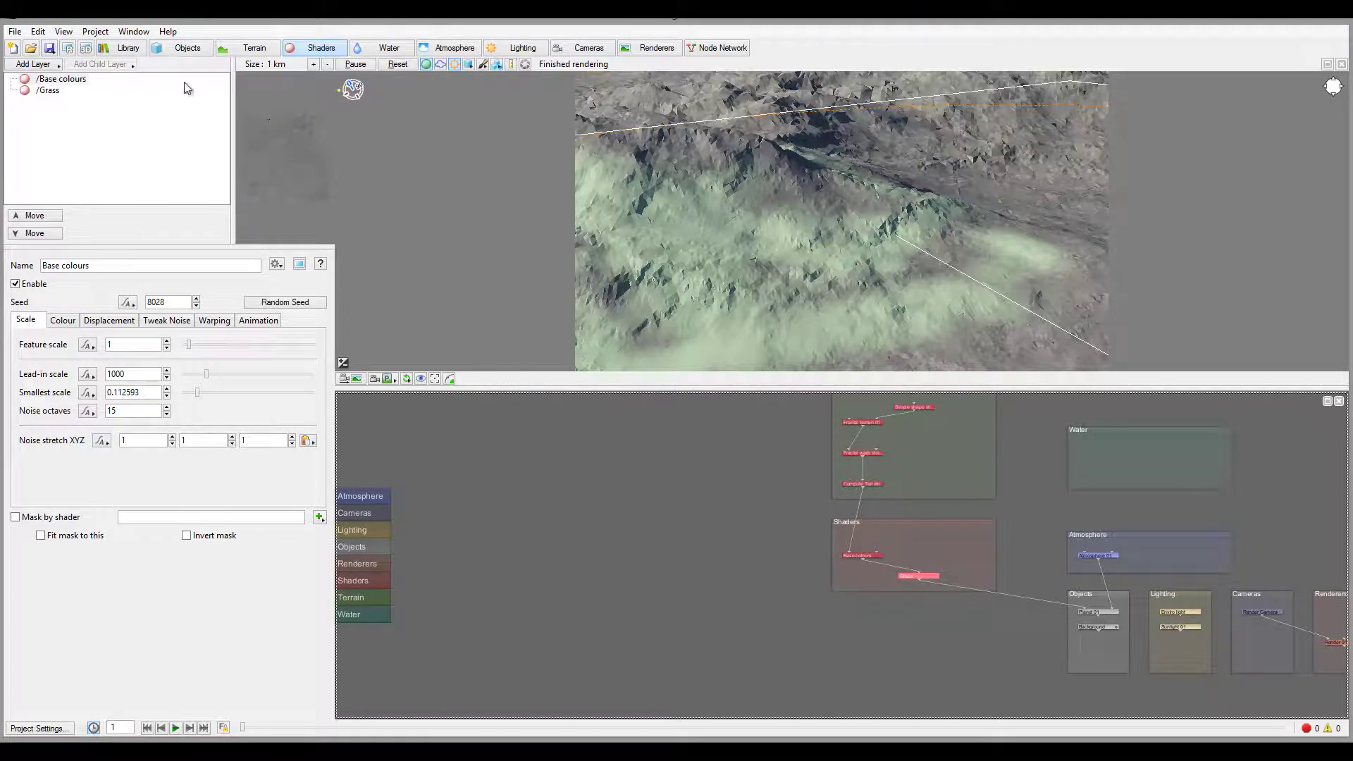
{"action": "left_click", "coordinate": [55, 80]}
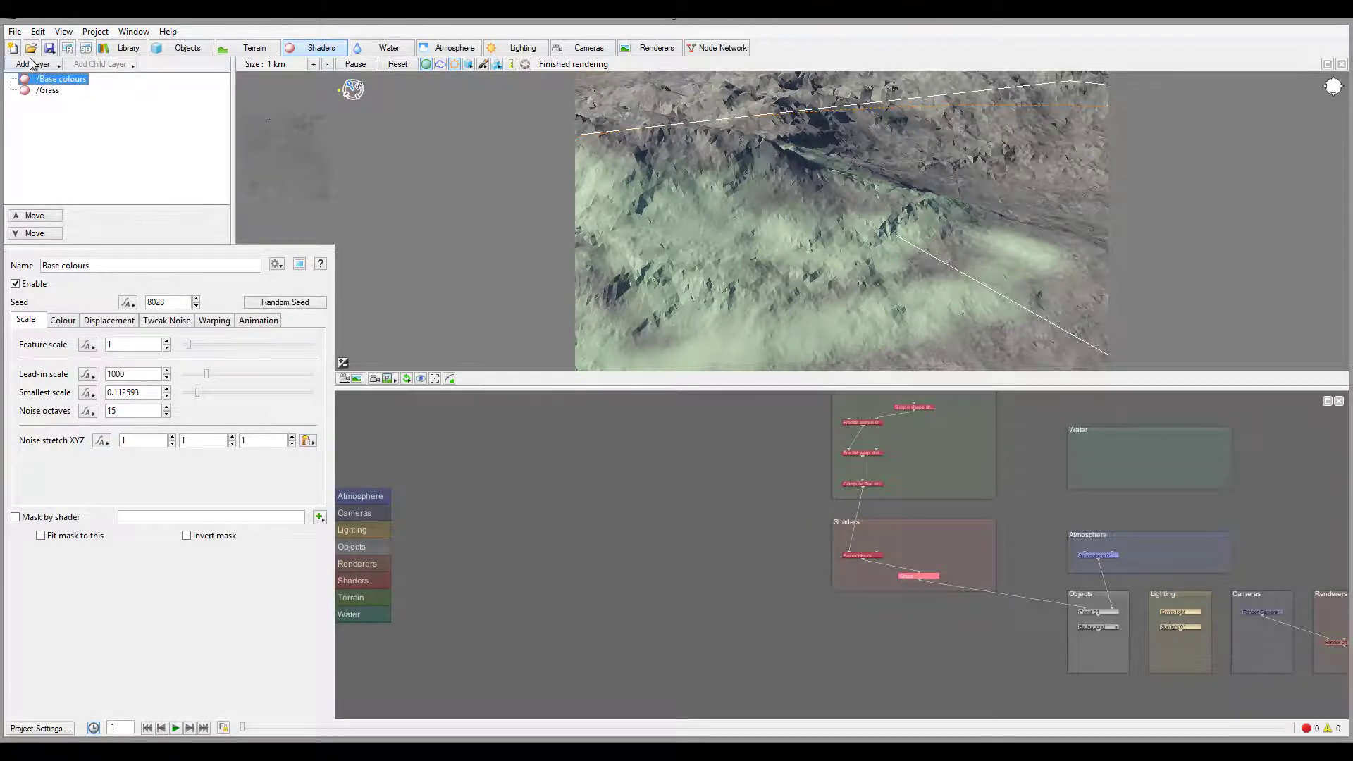
{"action": "left_click", "coordinate": [32, 63]}
{"action": "left_click", "coordinate": [106, 69]}
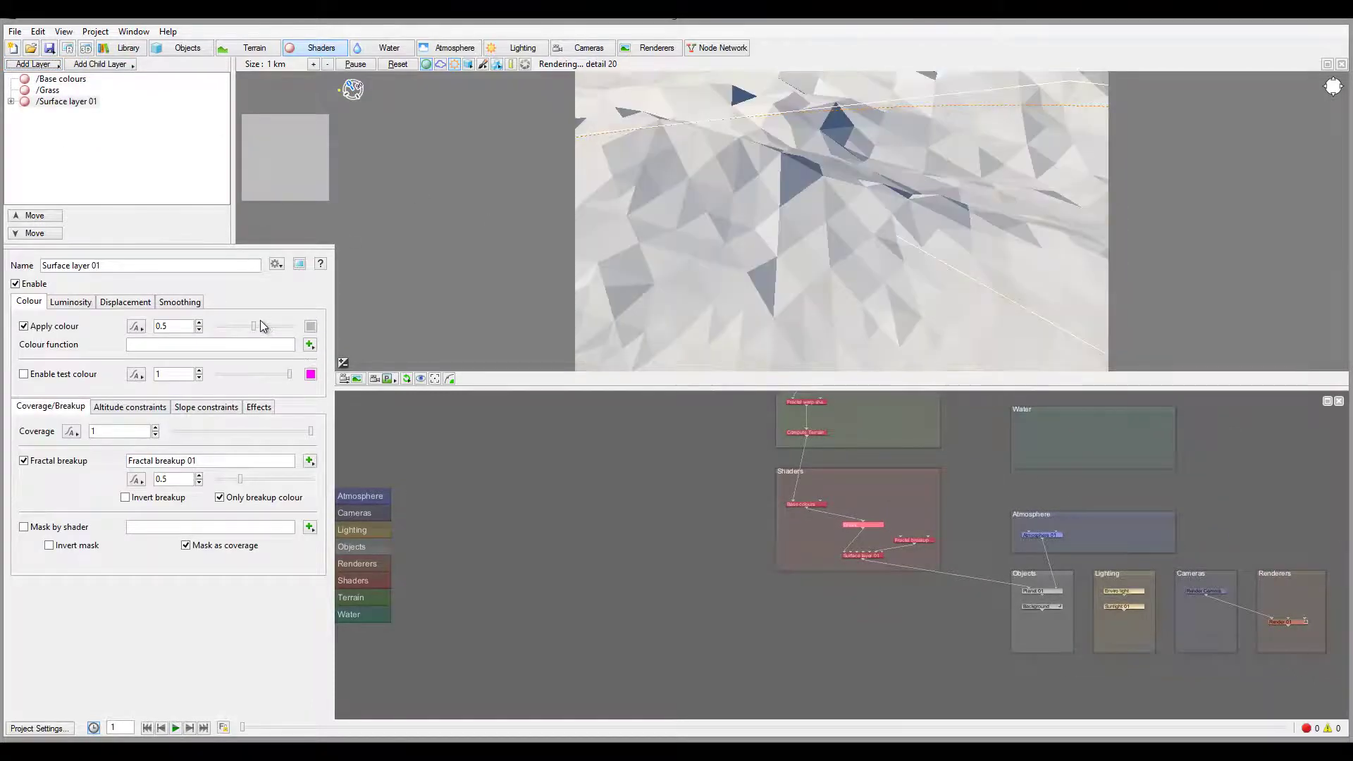
Raise Surface layer 01's colour value to 0.625 and turn off its Apply colour option
{"action": "mouse_move", "coordinate": [252, 325]}
{"action": "left_mouse_down"}
{"action": "mouse_move", "coordinate": [204, 334]}
{"action": "mouse_move", "coordinate": [258, 325]}
{"action": "left_mouse_up"}
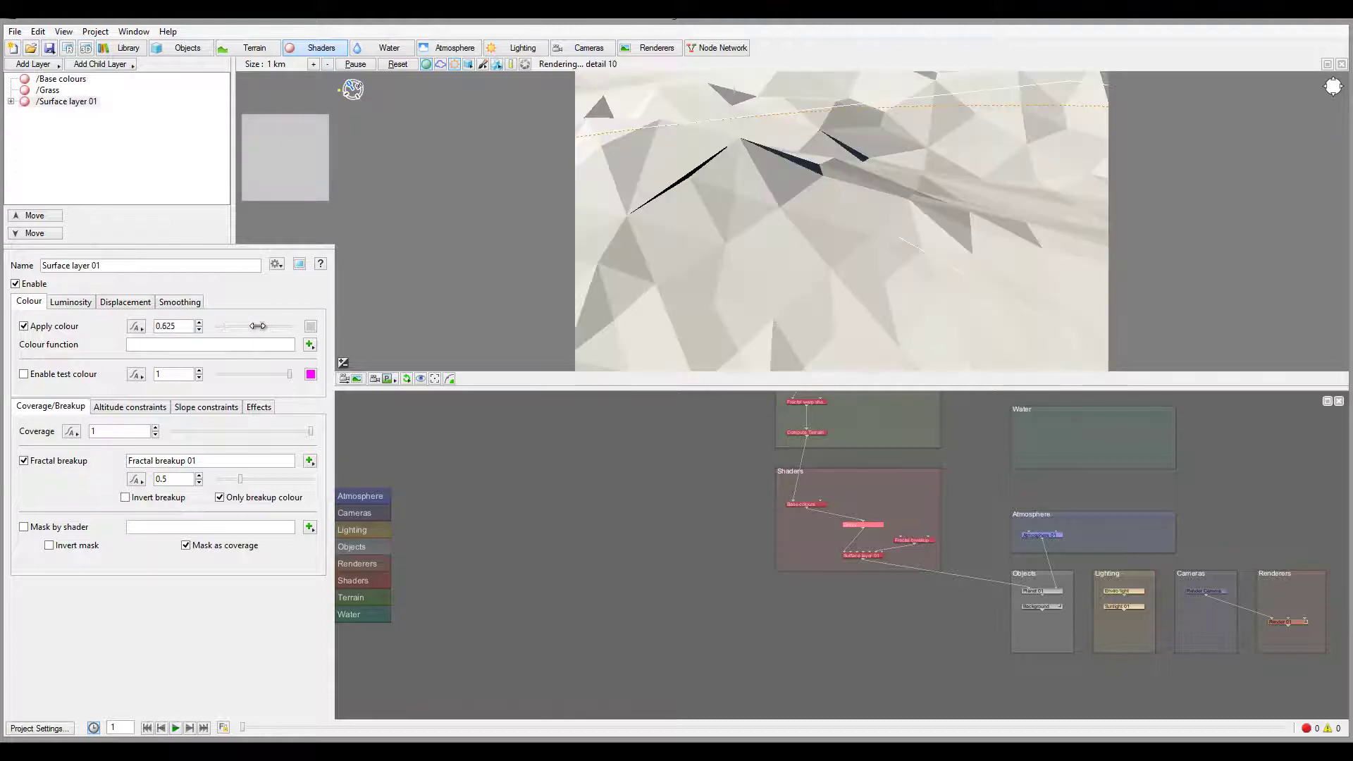
{"action": "left_click", "coordinate": [24, 326]}
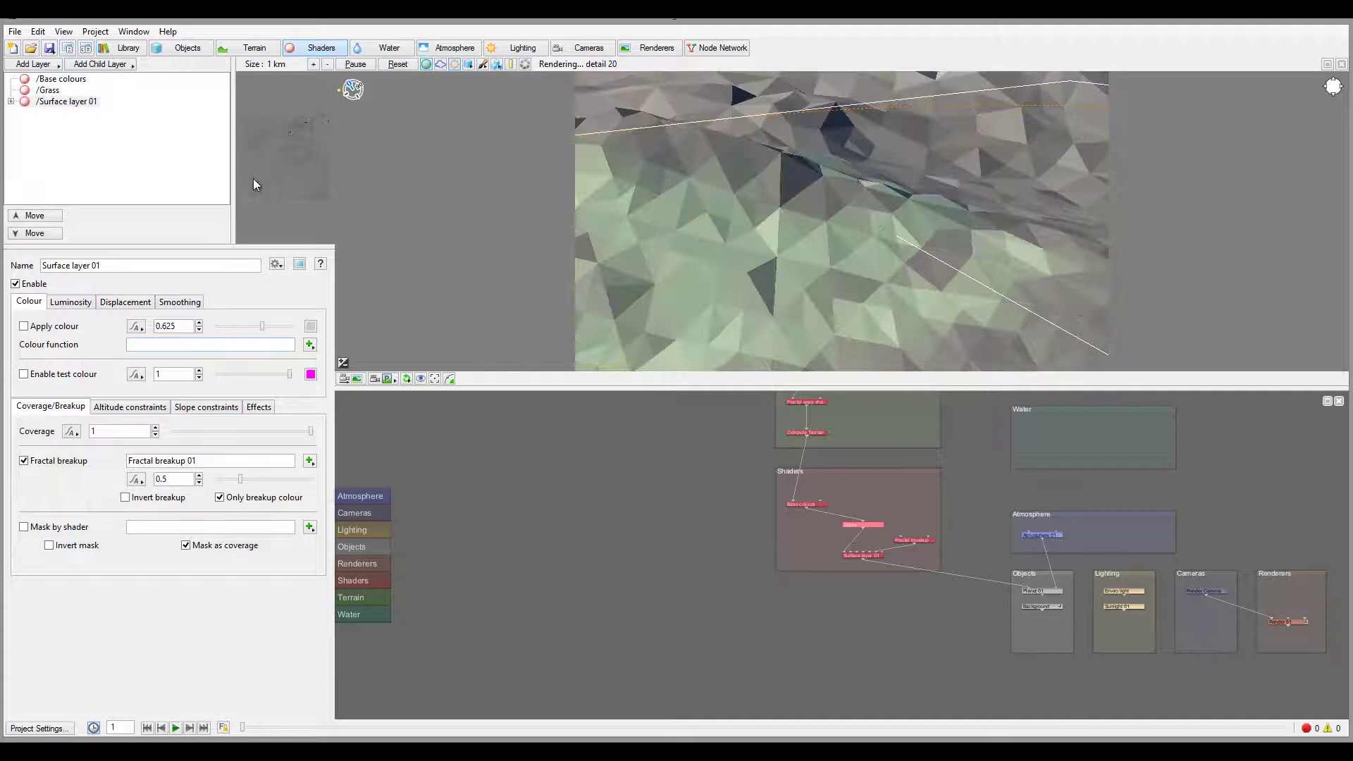
{"action": "left_click", "coordinate": [50, 91]}
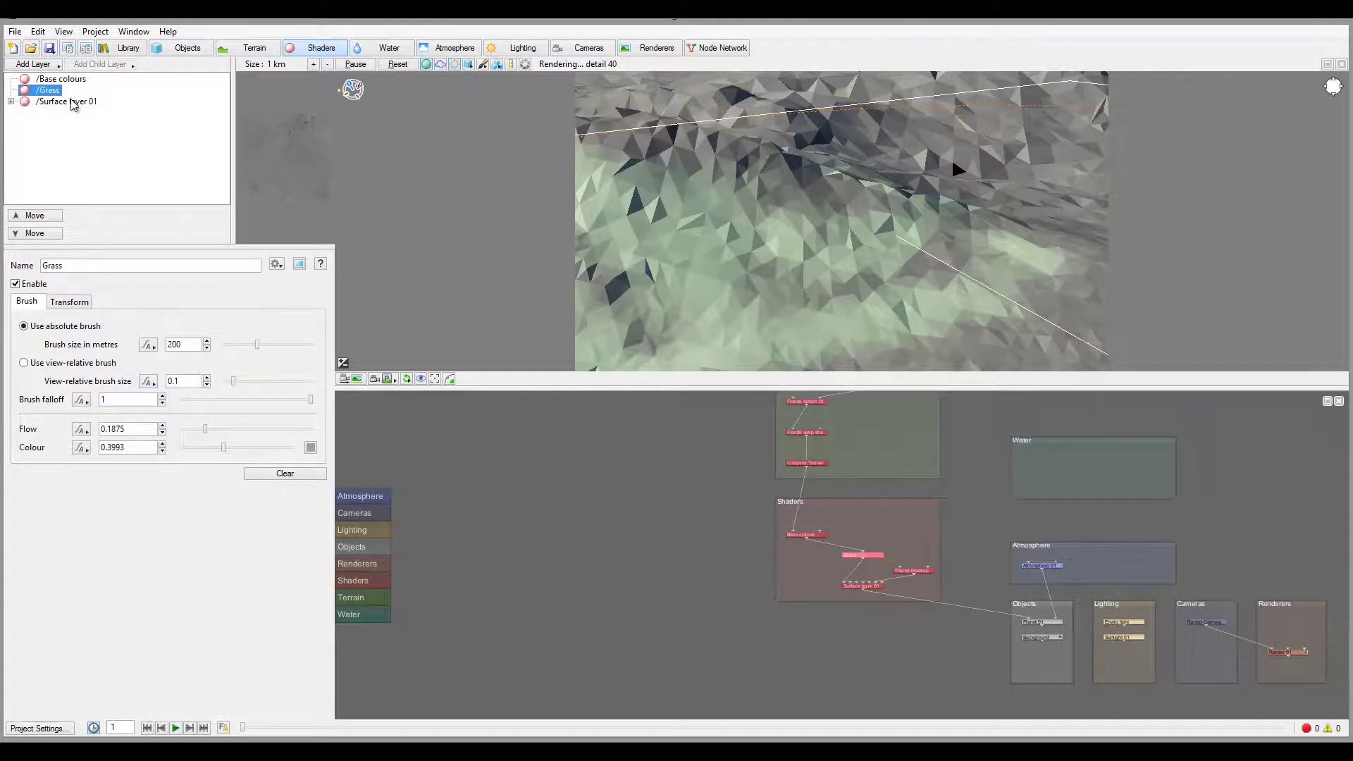
Rearrange the nodes in the Shaders group and add a surface layer as a child of Surface layer 01
{"action": "left_click", "coordinate": [66, 101]}
{"action": "left_click", "coordinate": [119, 64]}
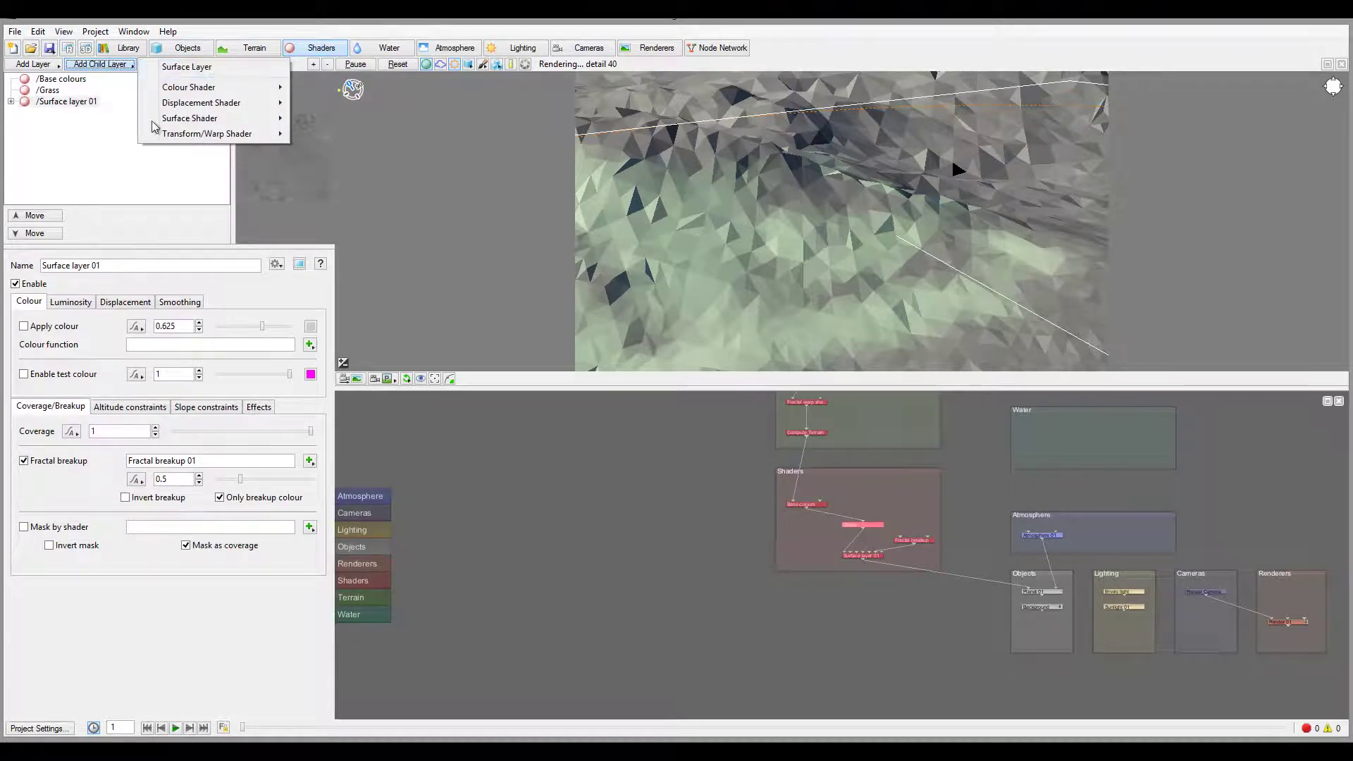
{"action": "left_click_drag", "start_coordinate": [861, 526], "coordinate": [822, 557]}
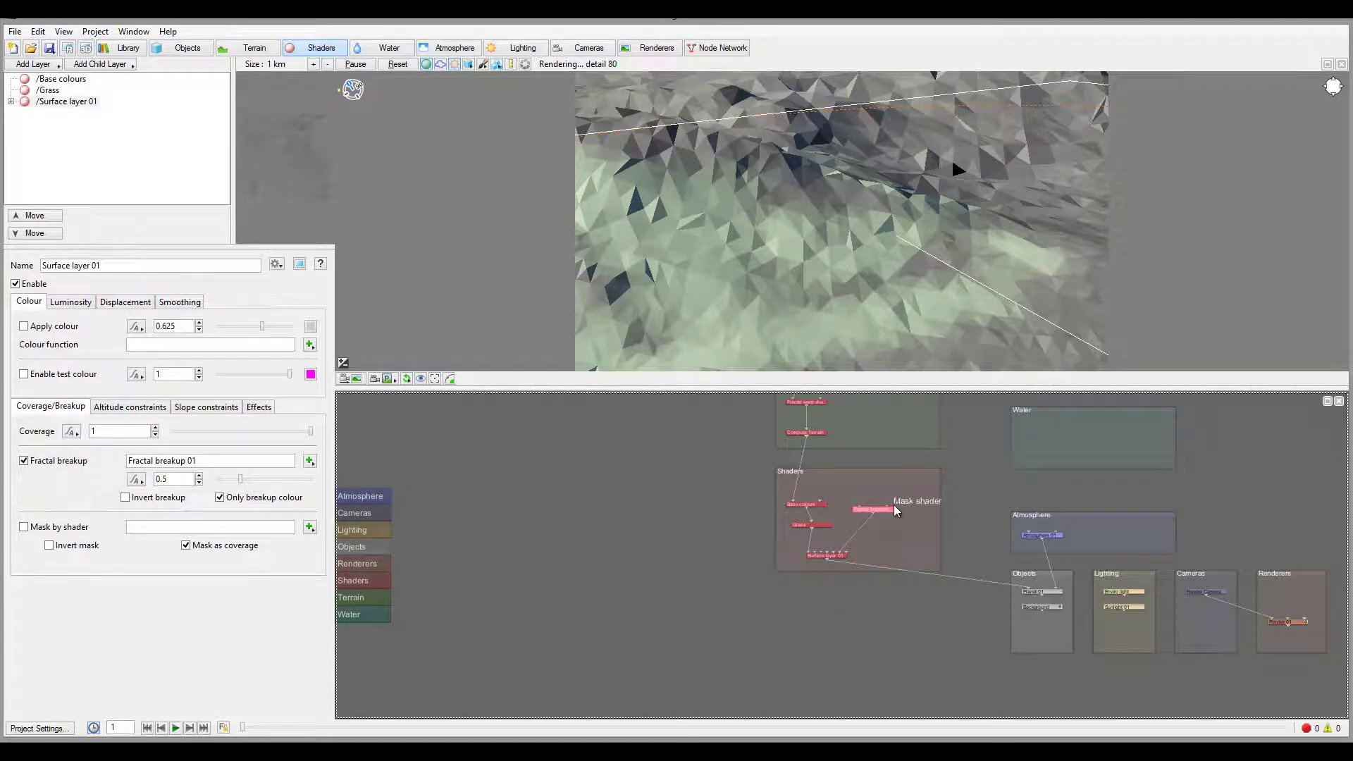
{"action": "left_click", "coordinate": [94, 65]}
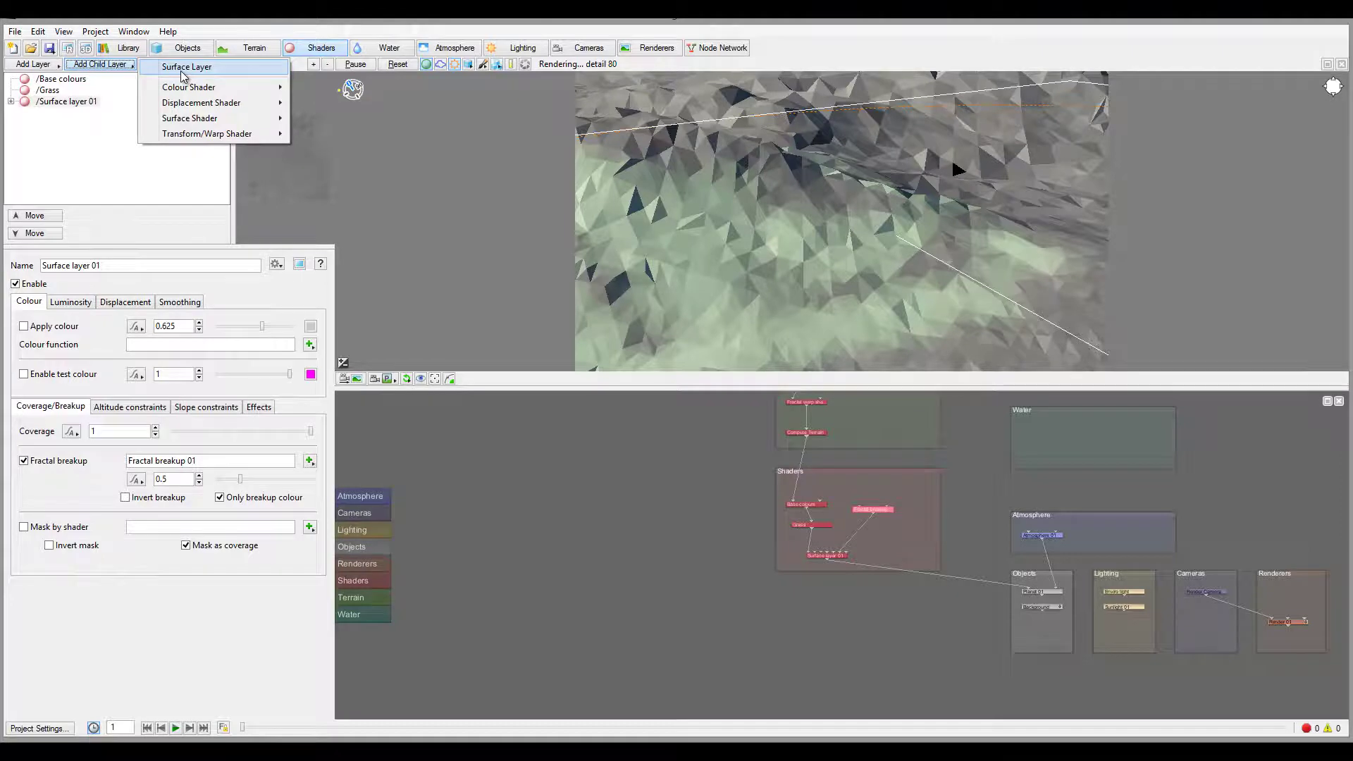
{"action": "left_click", "coordinate": [182, 71]}
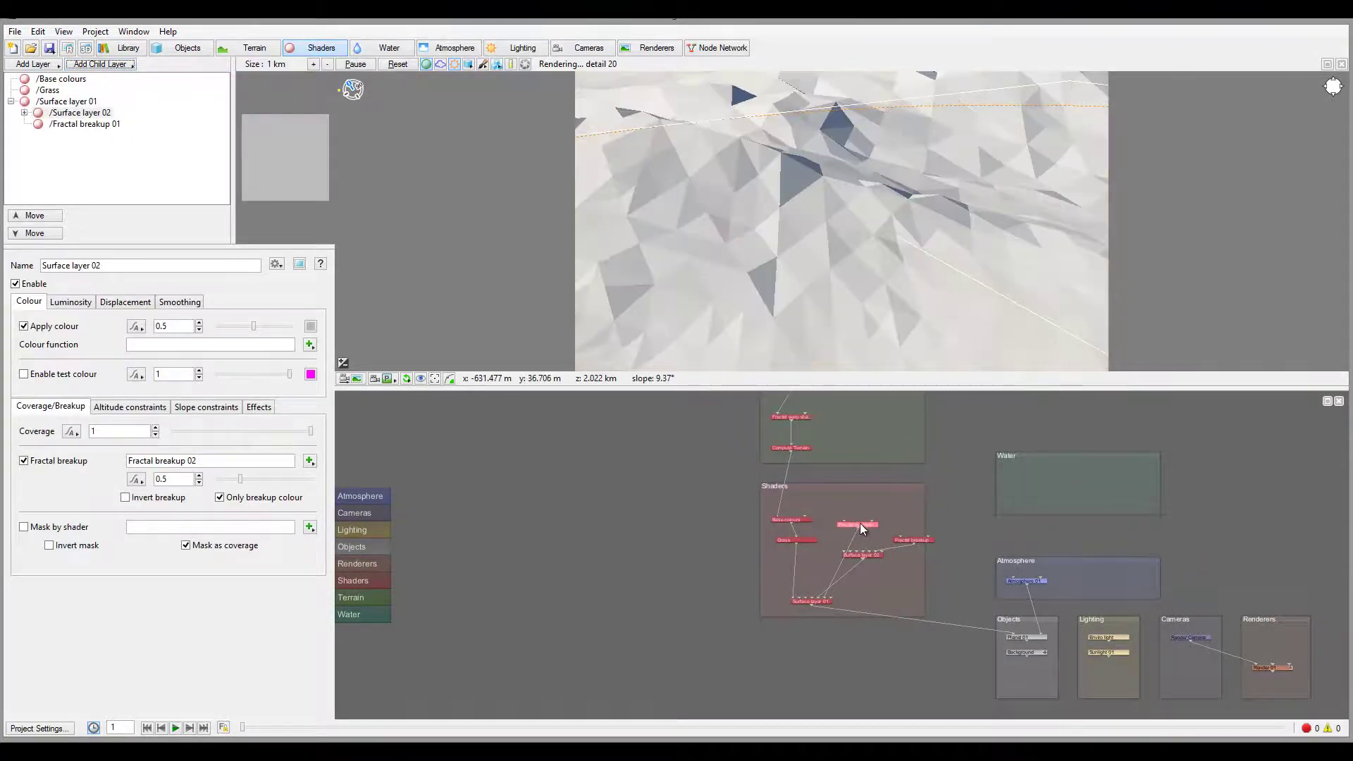
Move the Fractal breakup 01 node away from the Surface layer 02 node and select Surface layer 02 in the shader list
{"action": "left_click", "coordinate": [857, 524]}
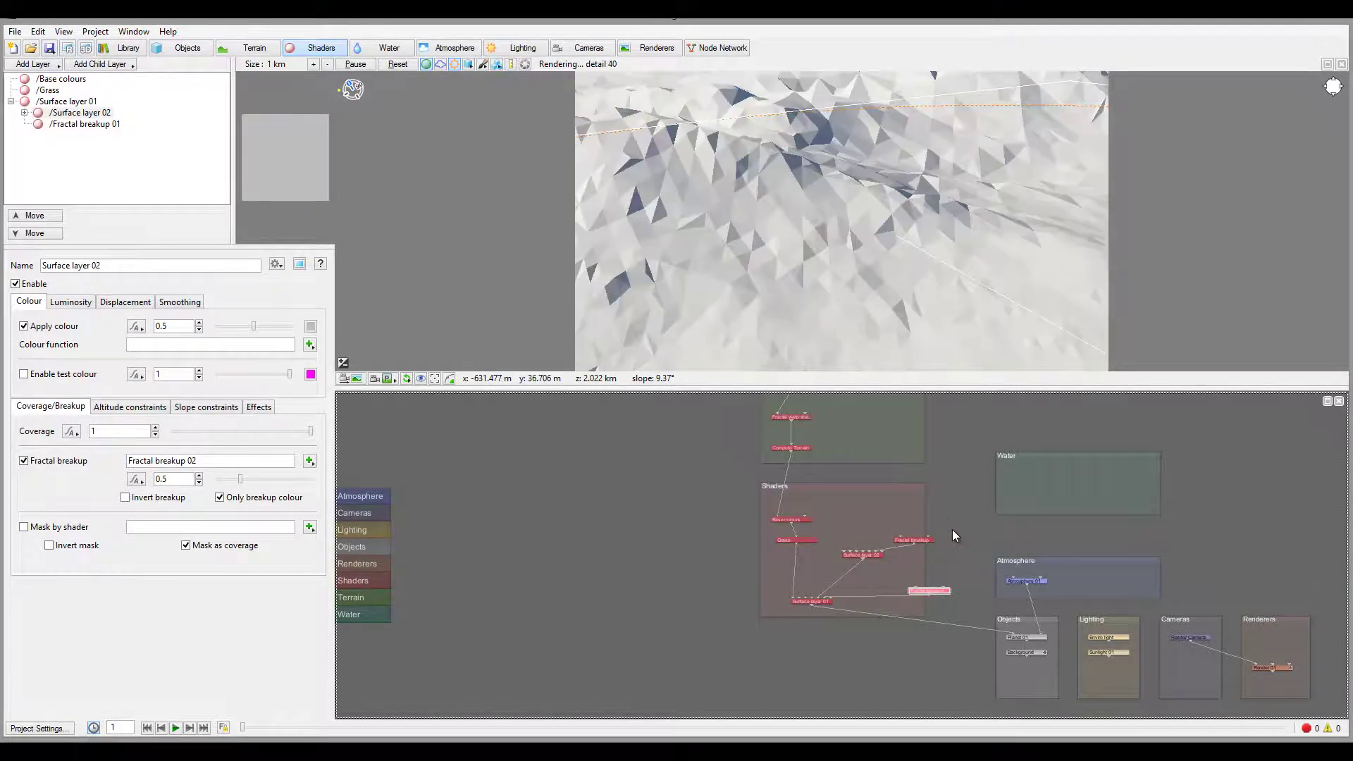
{"action": "scroll", "coordinate": [952, 530], "scroll_direction": "up", "scroll_amount": 4}
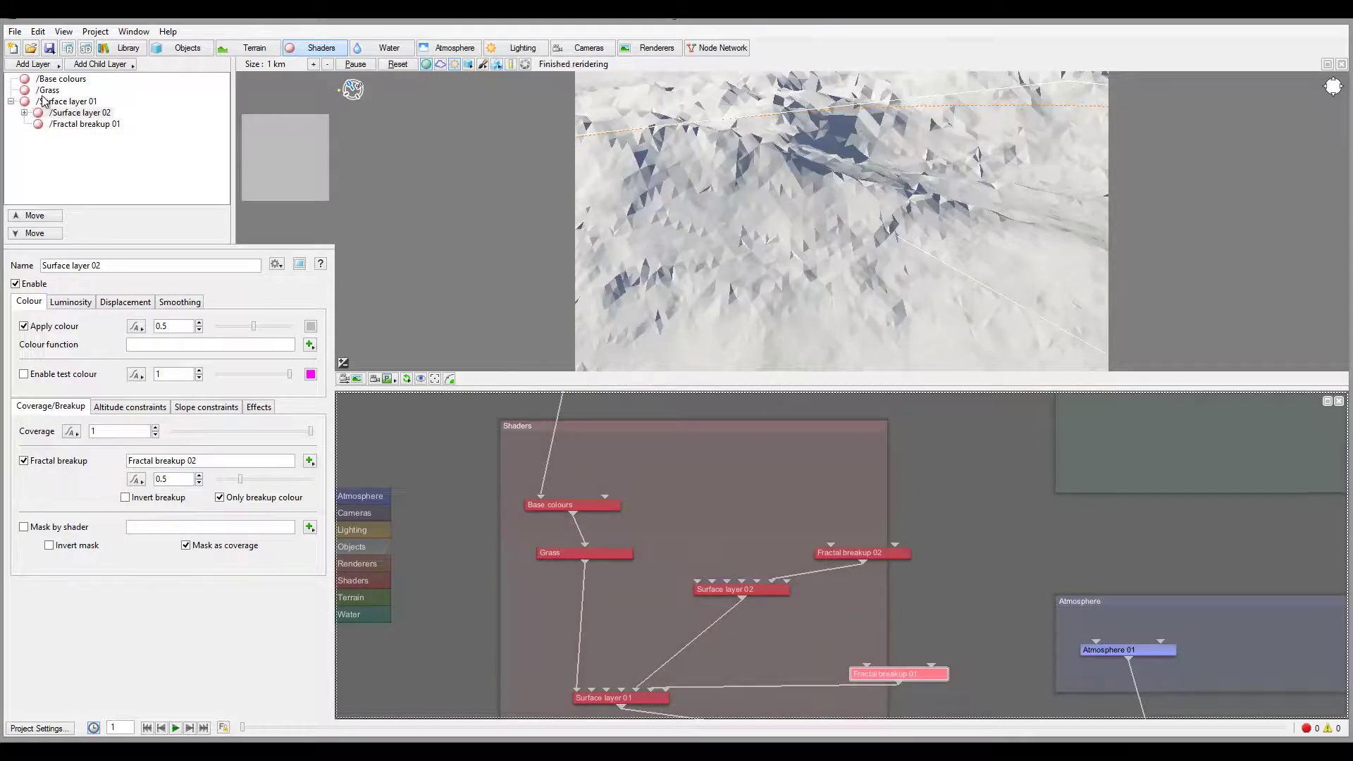
{"action": "left_click", "coordinate": [64, 115]}
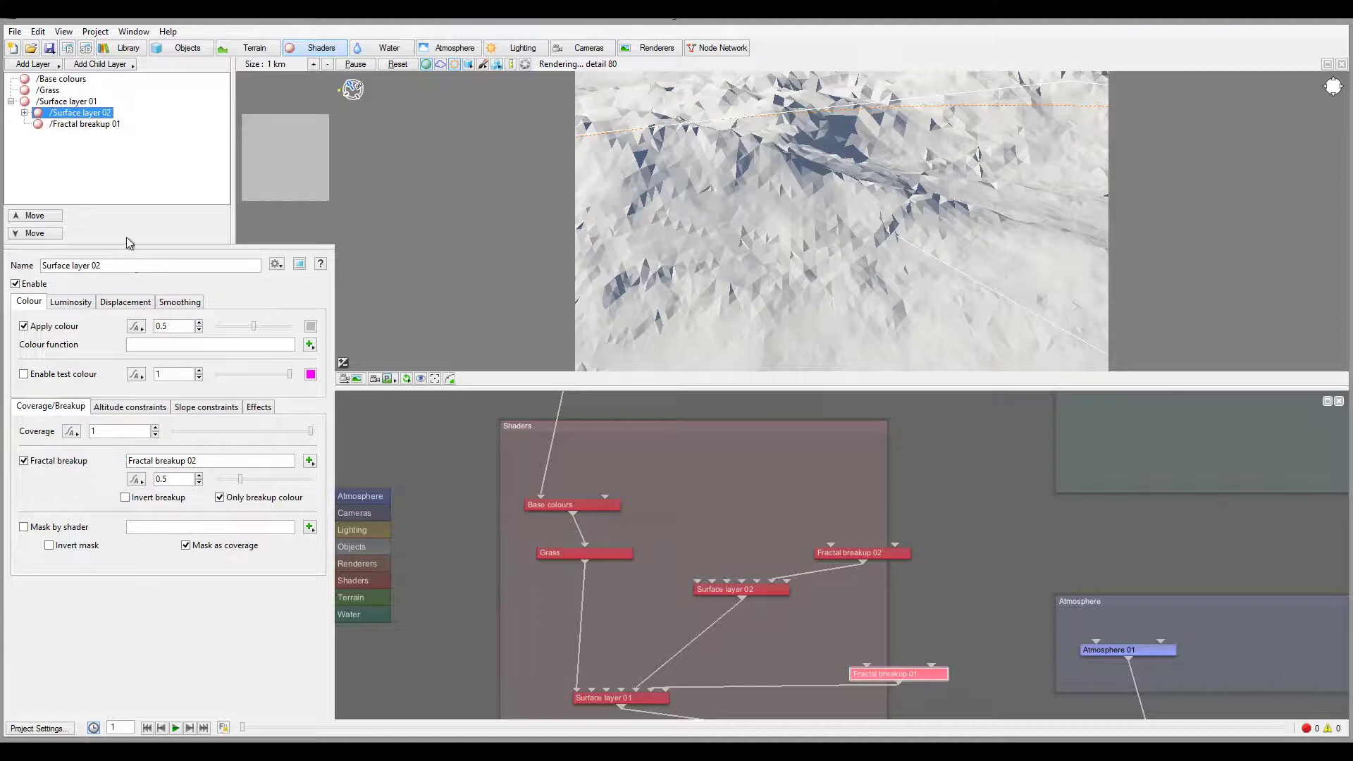
{"action": "left_click", "coordinate": [59, 103]}
{"action": "left_click", "coordinate": [65, 115]}
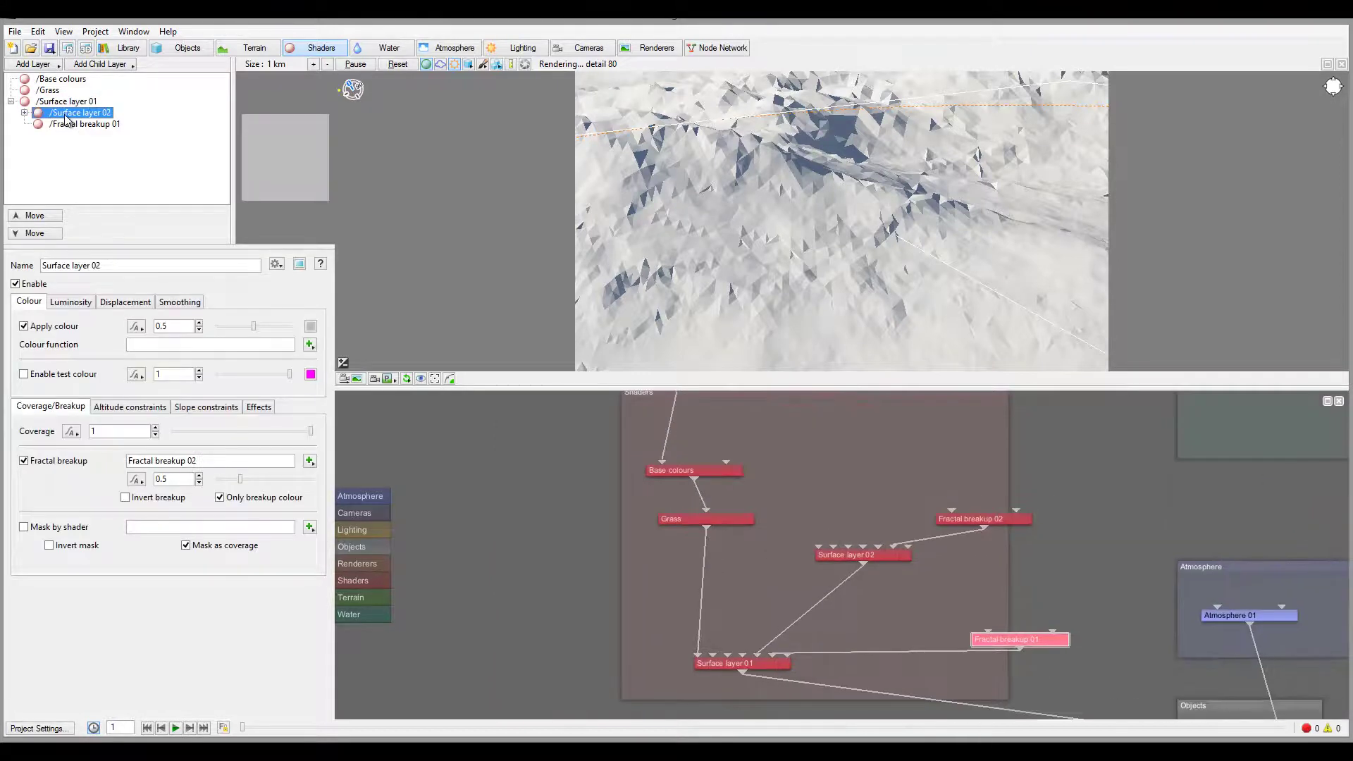
Delete Surface layer 02 and the Fractal breakup 01 shader from under Surface layer 01
{"action": "key", "text": "Delete"}
{"action": "double_click", "coordinate": [82, 113]}
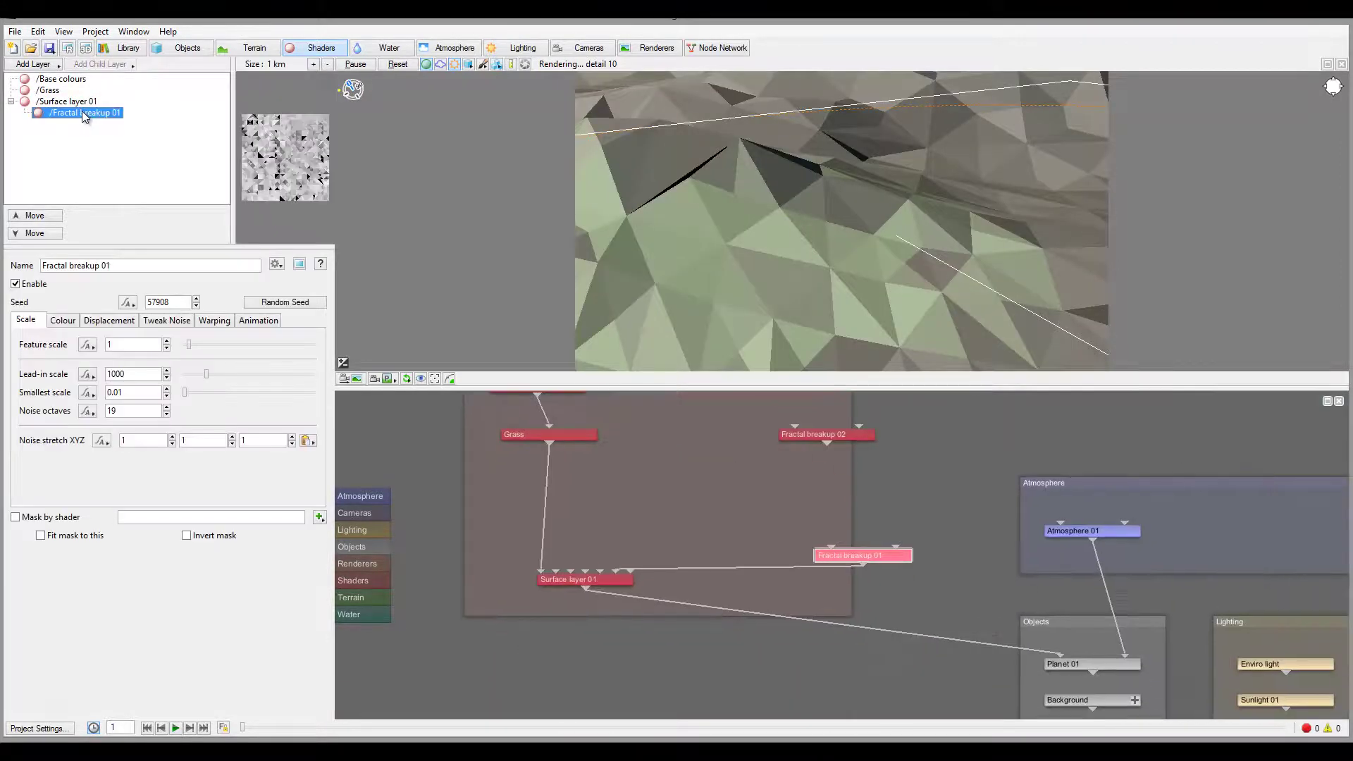
{"action": "key", "text": "Delete"}
Add a surface layer as a child of Surface layer 01, rename it Child and select its node
{"action": "double_click", "coordinate": [63, 103]}
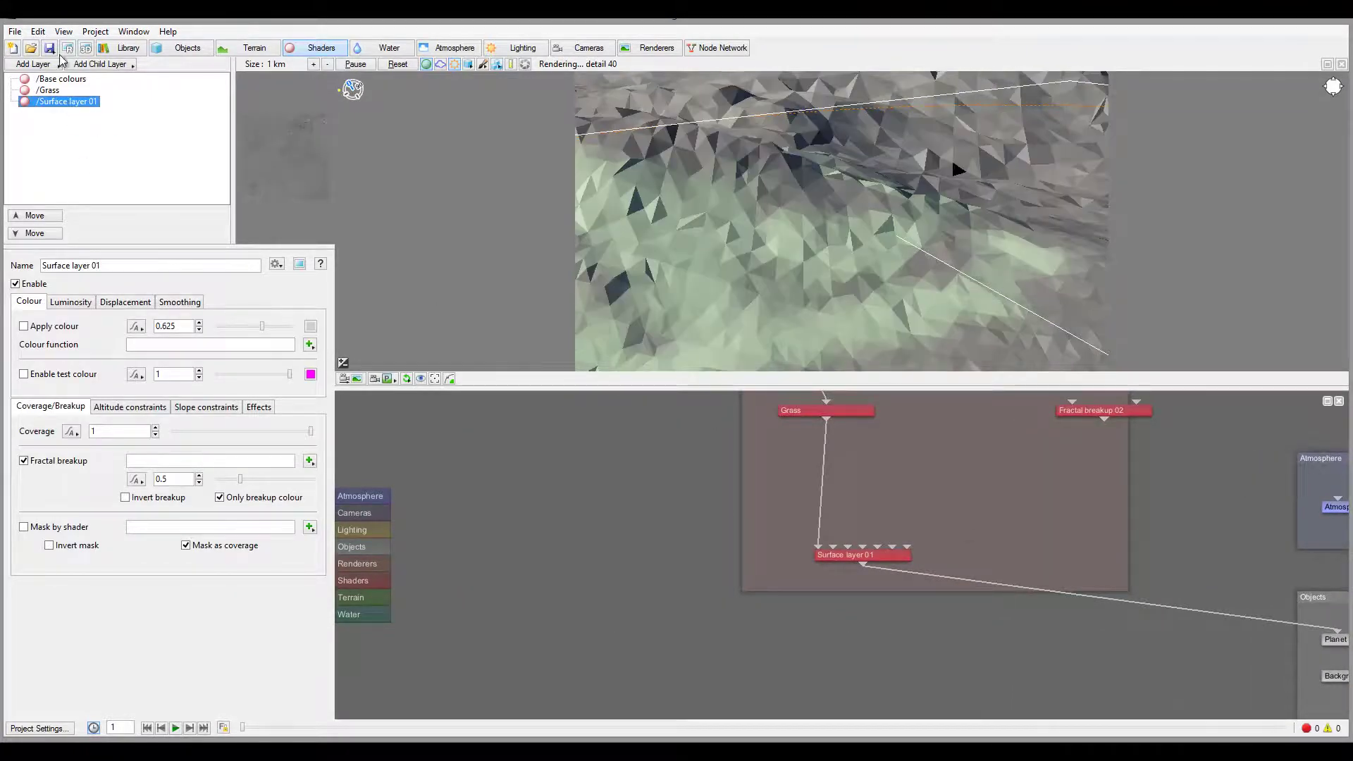
{"action": "left_click", "coordinate": [103, 64]}
{"action": "left_click", "coordinate": [164, 69]}
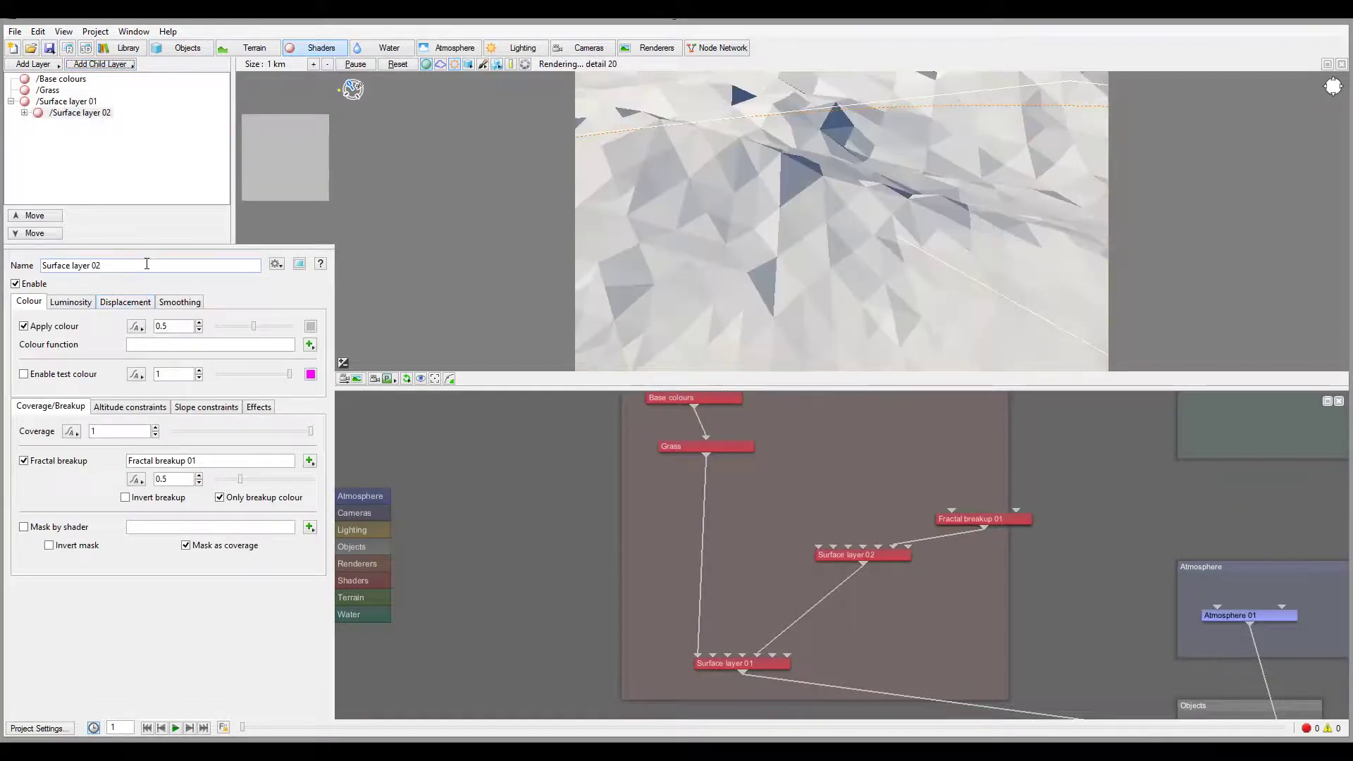
{"action": "left_click_drag", "start_coordinate": [145, 264], "coordinate": [40, 265]}
{"action": "type", "text": "Child"}
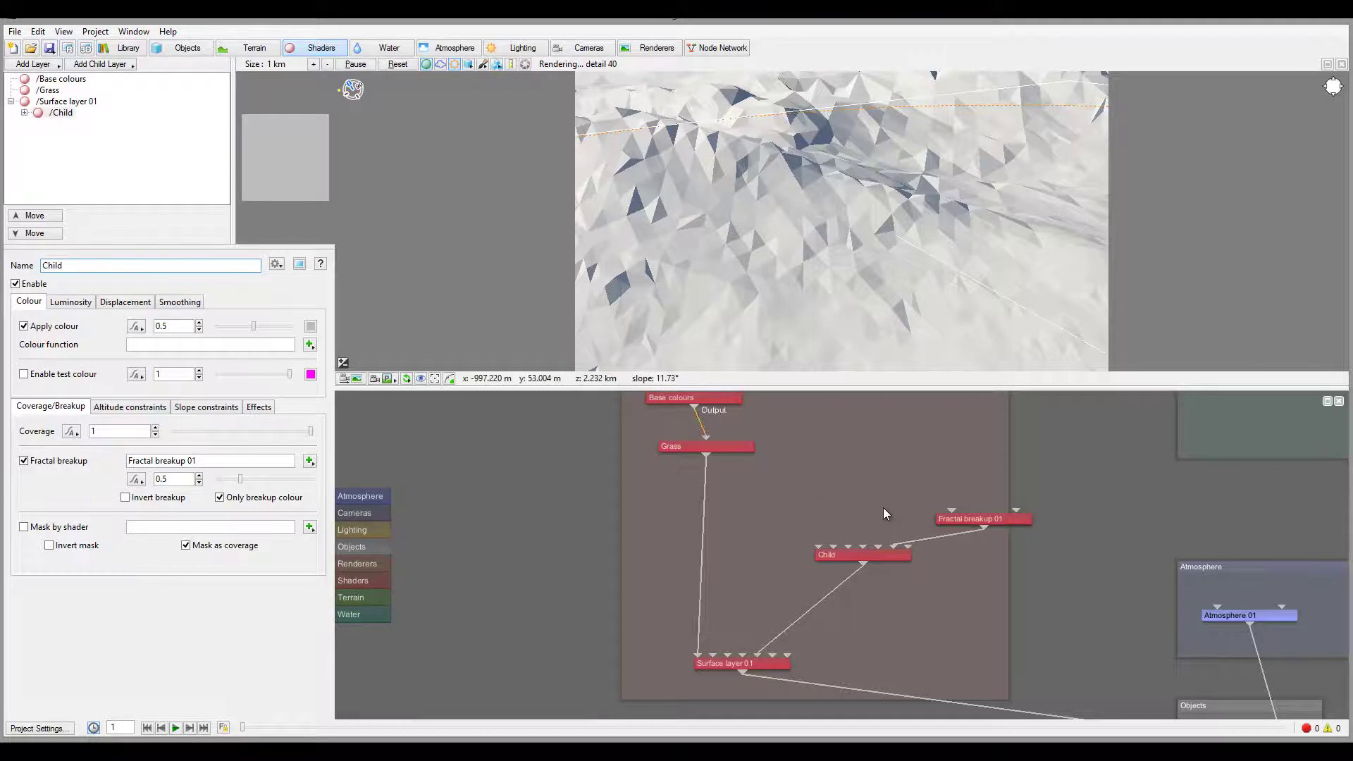
{"action": "left_click", "coordinate": [877, 554]}
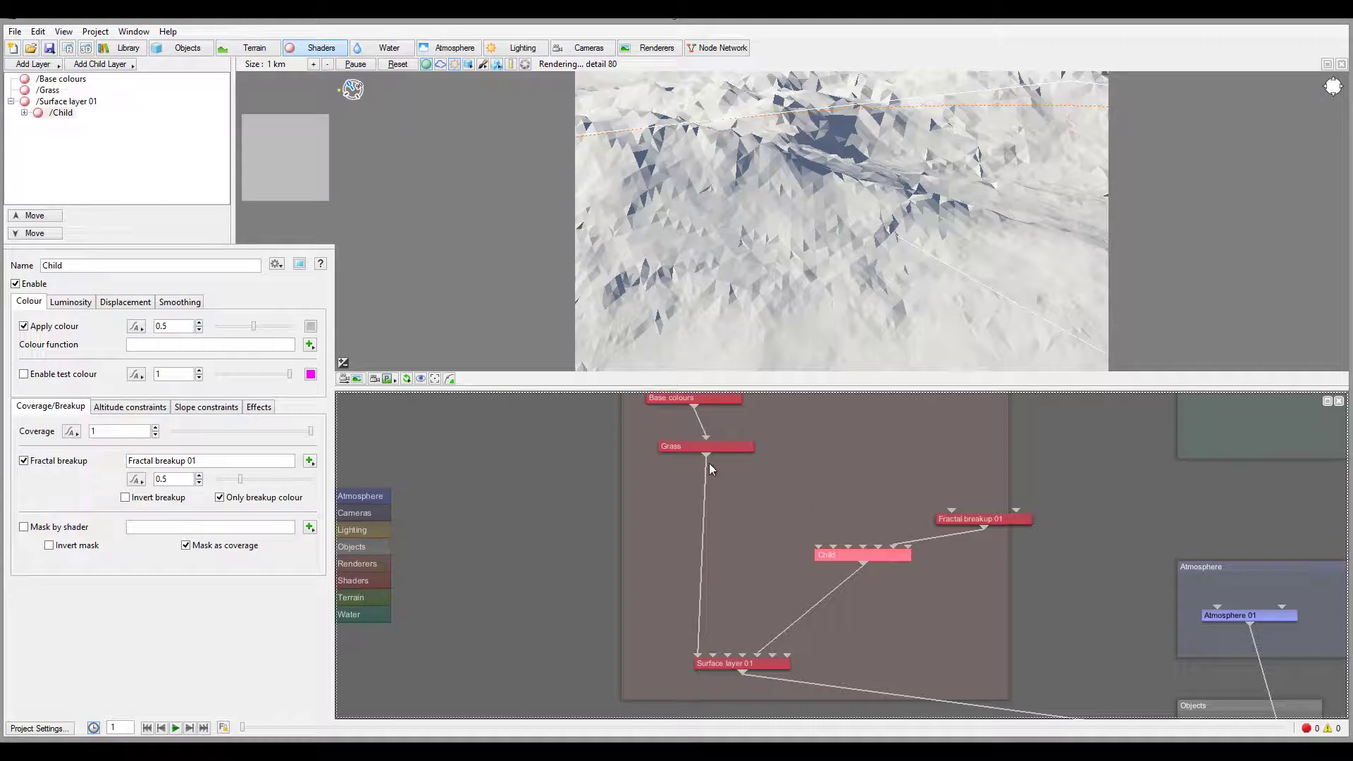
Connect Base colours to Surface layer 01's main input and Grass to its child layer input in place of Child
{"action": "left_click_drag", "start_coordinate": [694, 414], "coordinate": [697, 655]}
{"action": "left_click_drag", "start_coordinate": [705, 445], "coordinate": [759, 655]}
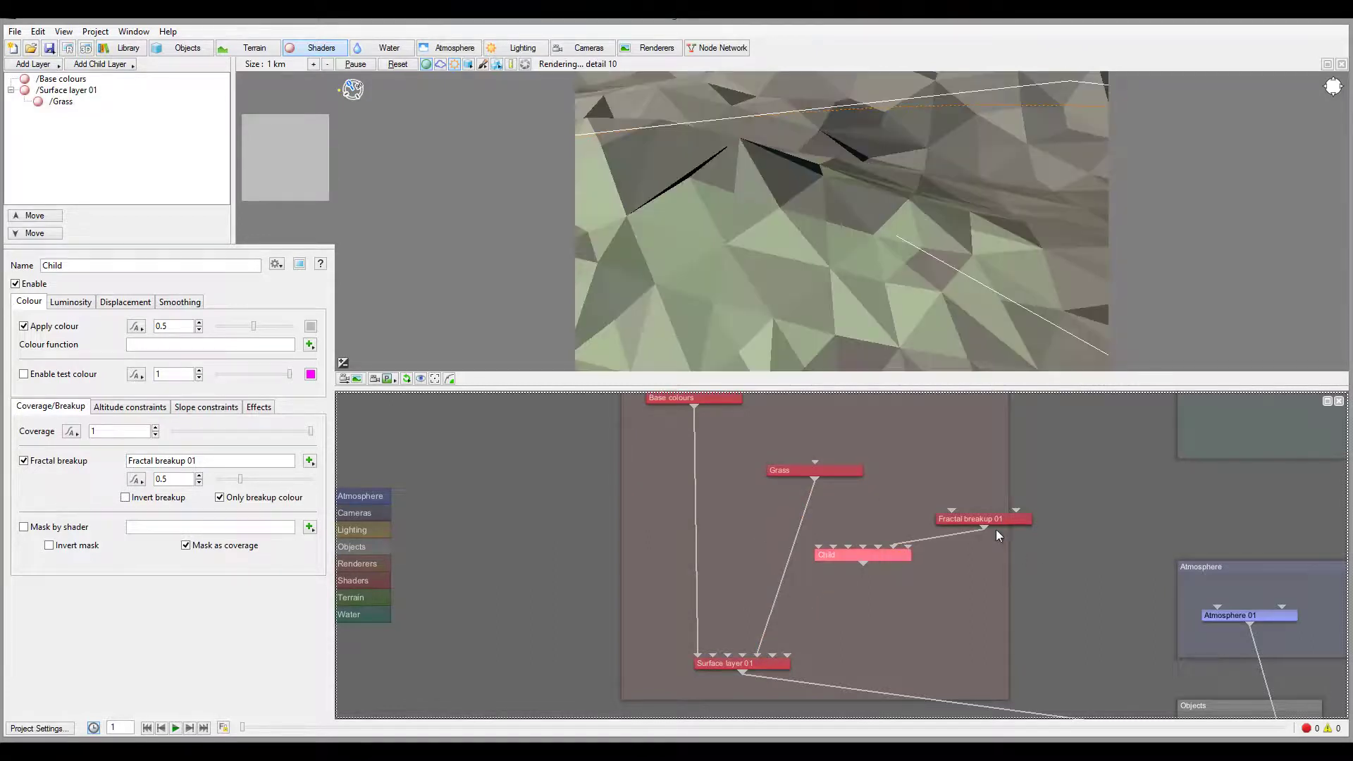
Delete the disconnected Child node and the Fractal breakup 01 node from the Shaders group
{"action": "key", "text": "Delete"}
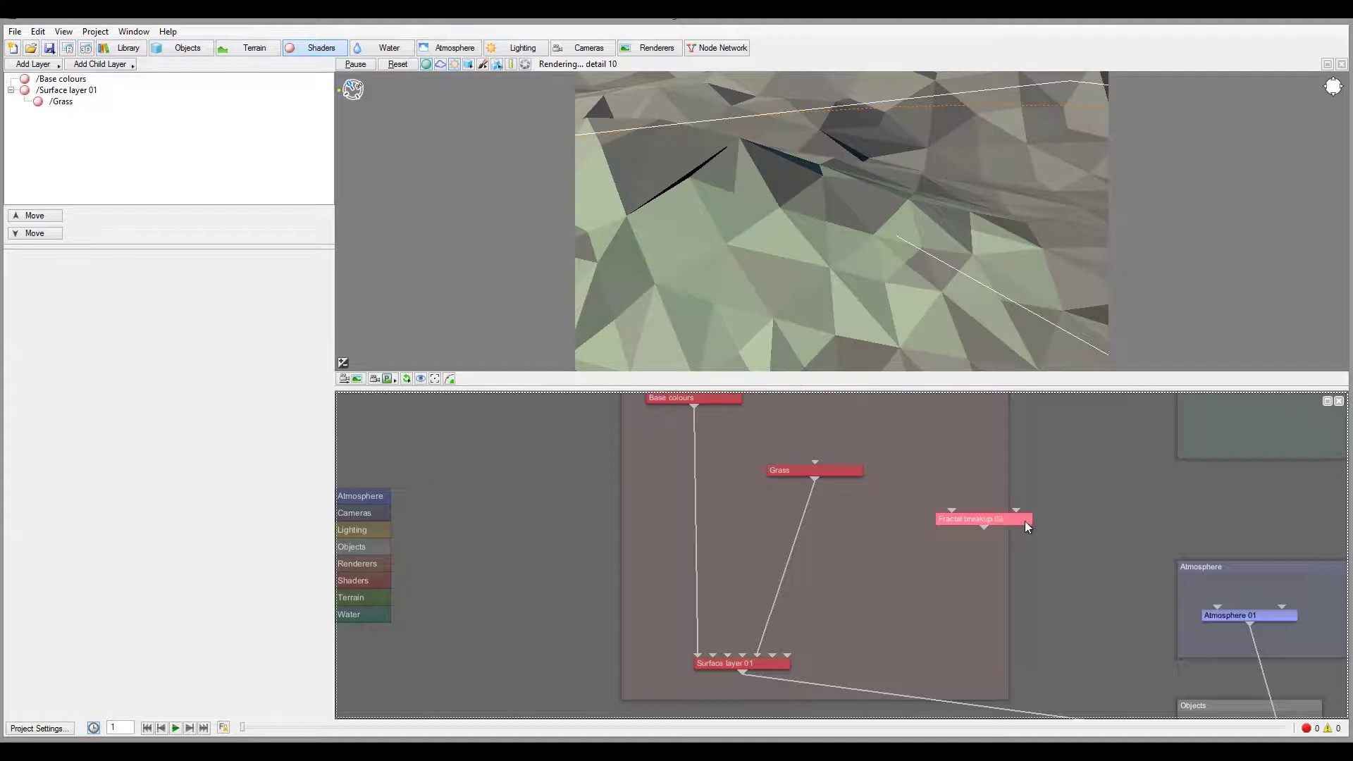
{"action": "key", "text": "Delete"}
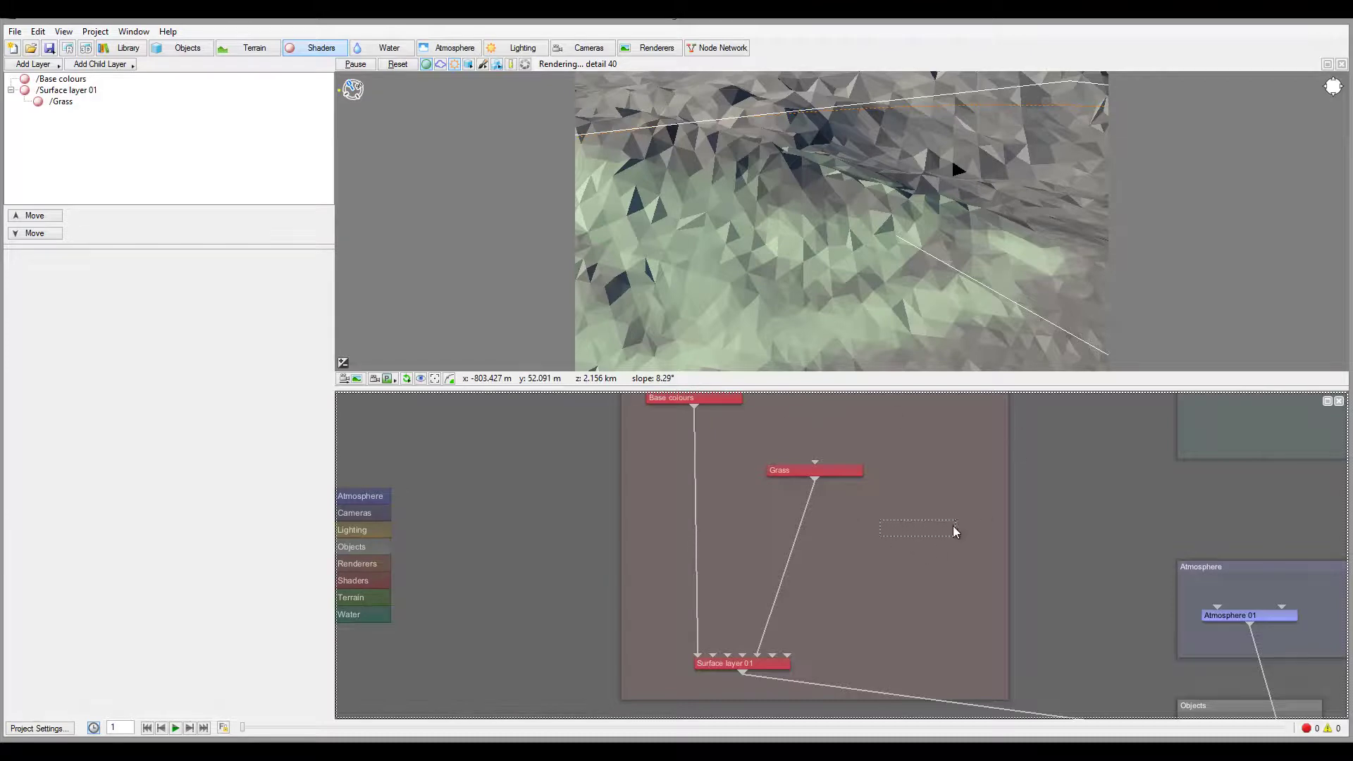
{"action": "left_click", "coordinate": [835, 468]}
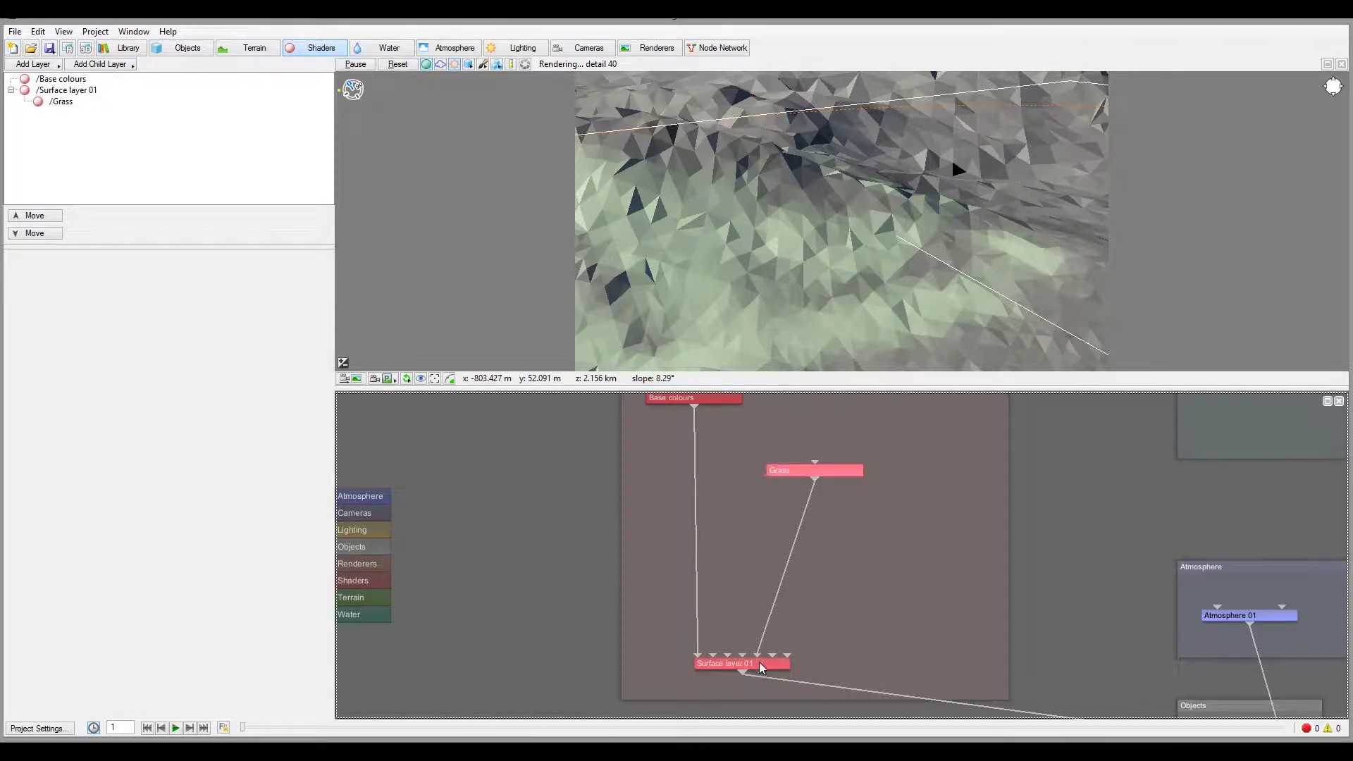
{"action": "left_click", "coordinate": [761, 668]}
Limit Surface layer 01's maximum slope, with a maximum slope angle of 20.8125 and a max slope fuzzy zone of 0
{"action": "left_click", "coordinate": [63, 91]}
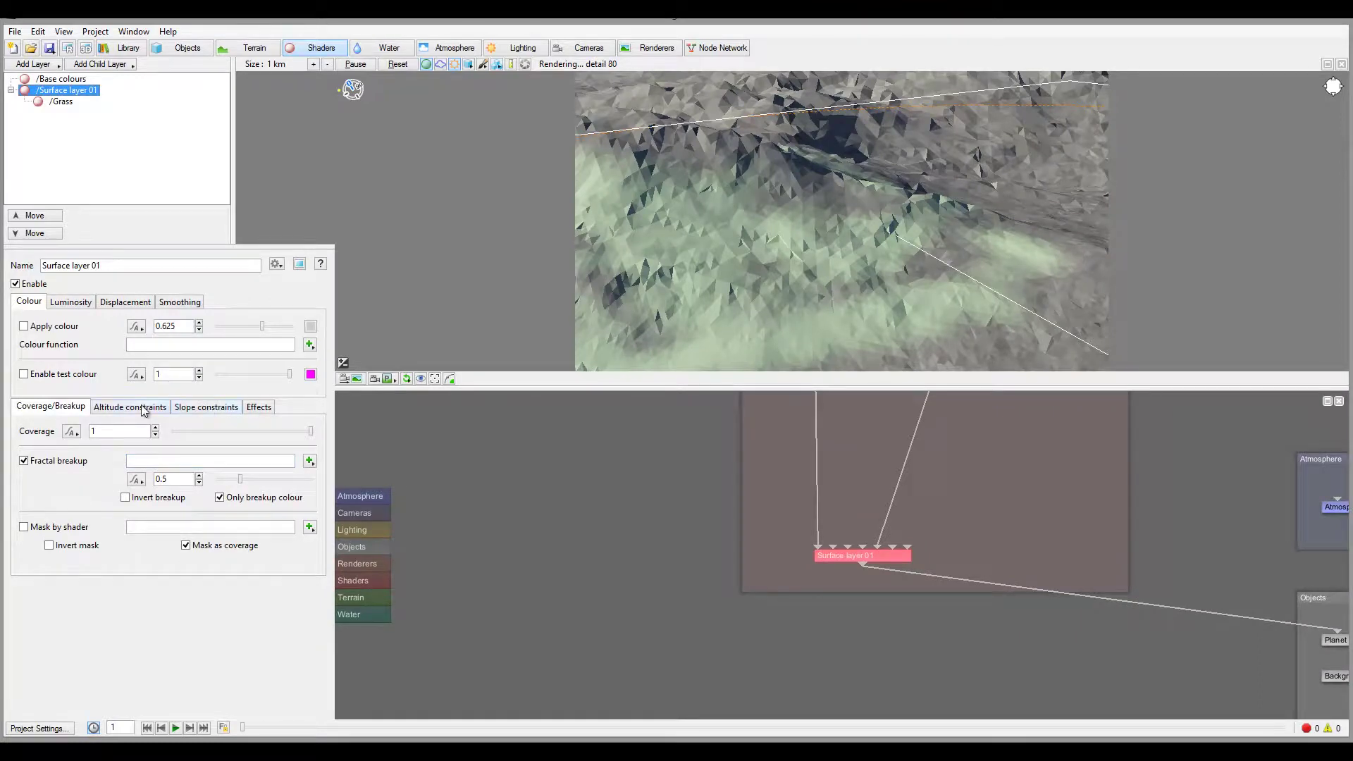
{"action": "left_click", "coordinate": [143, 409]}
{"action": "left_click", "coordinate": [201, 408]}
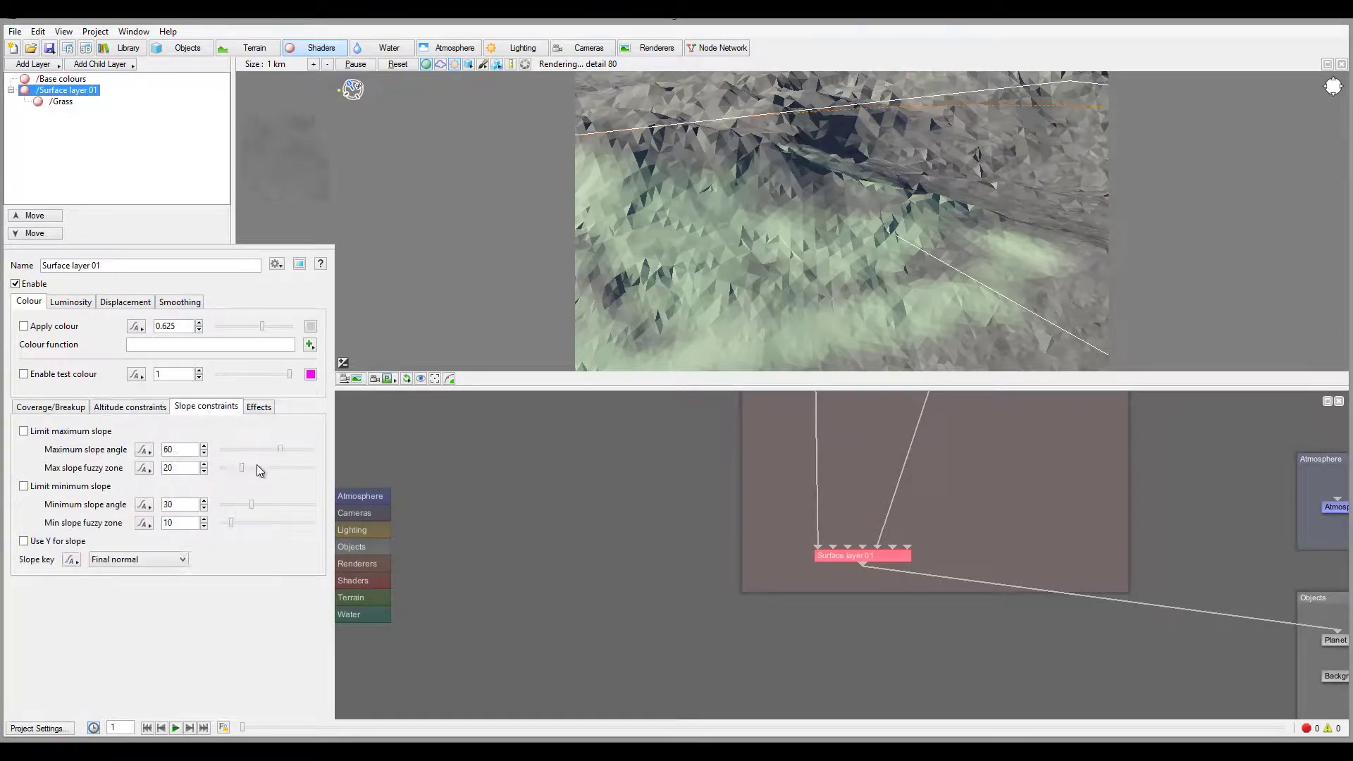
{"action": "left_click", "coordinate": [67, 433]}
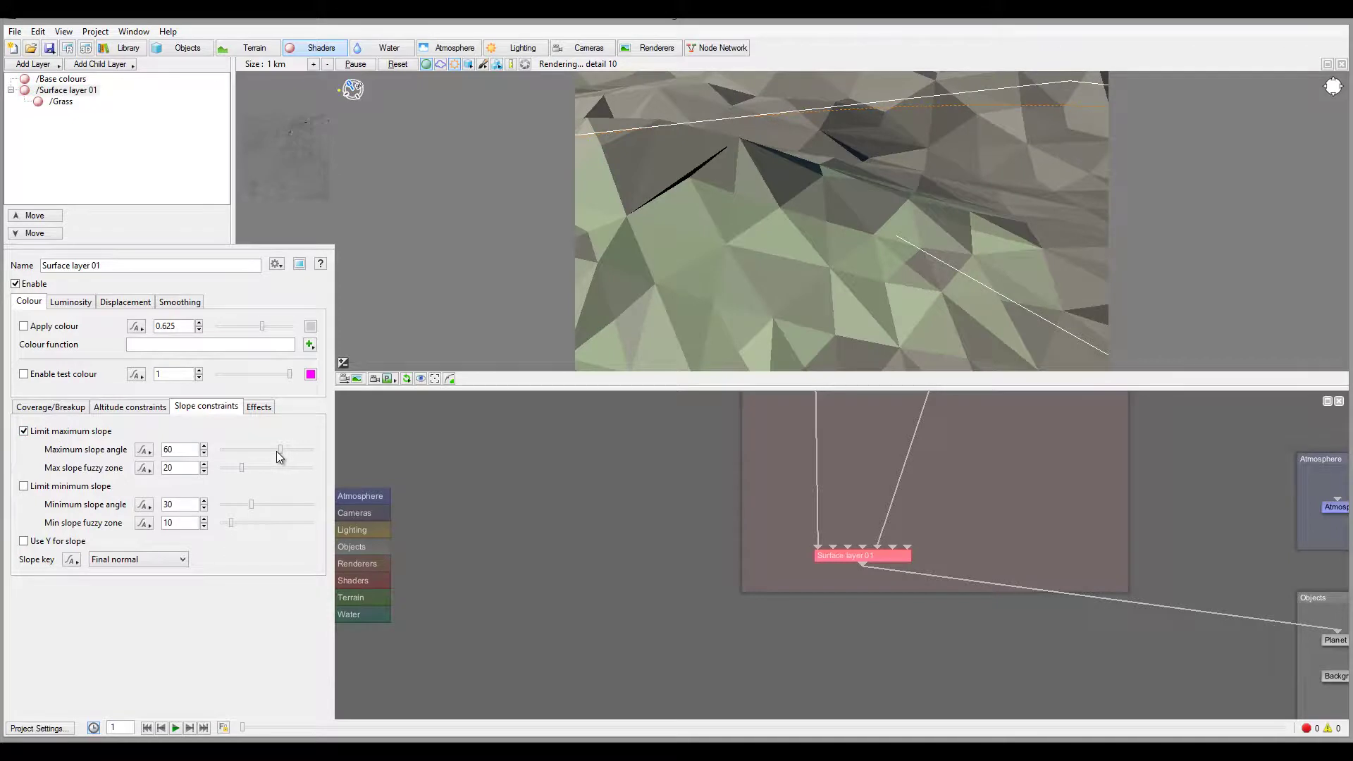
{"action": "left_click_drag", "start_coordinate": [277, 451], "coordinate": [252, 451]}
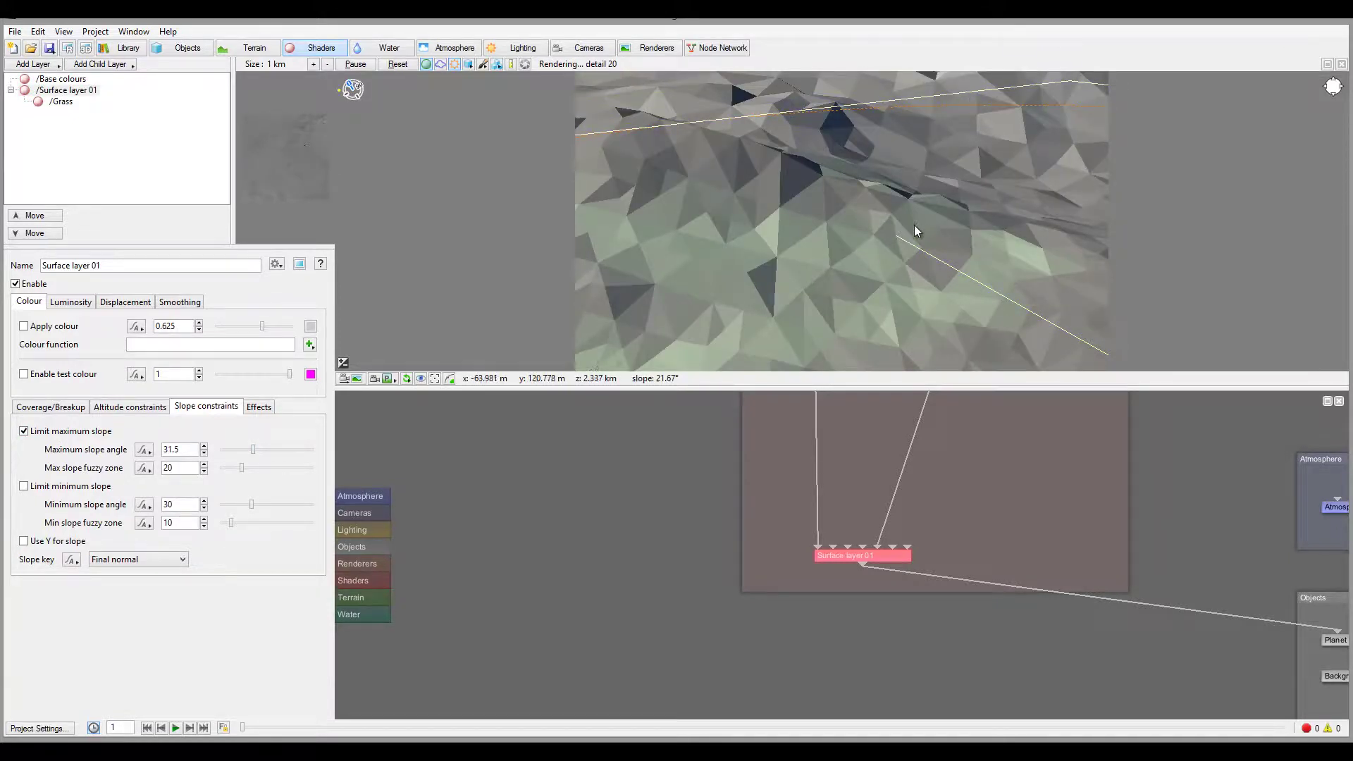
{"action": "left_click_drag", "start_coordinate": [241, 468], "coordinate": [184, 467]}
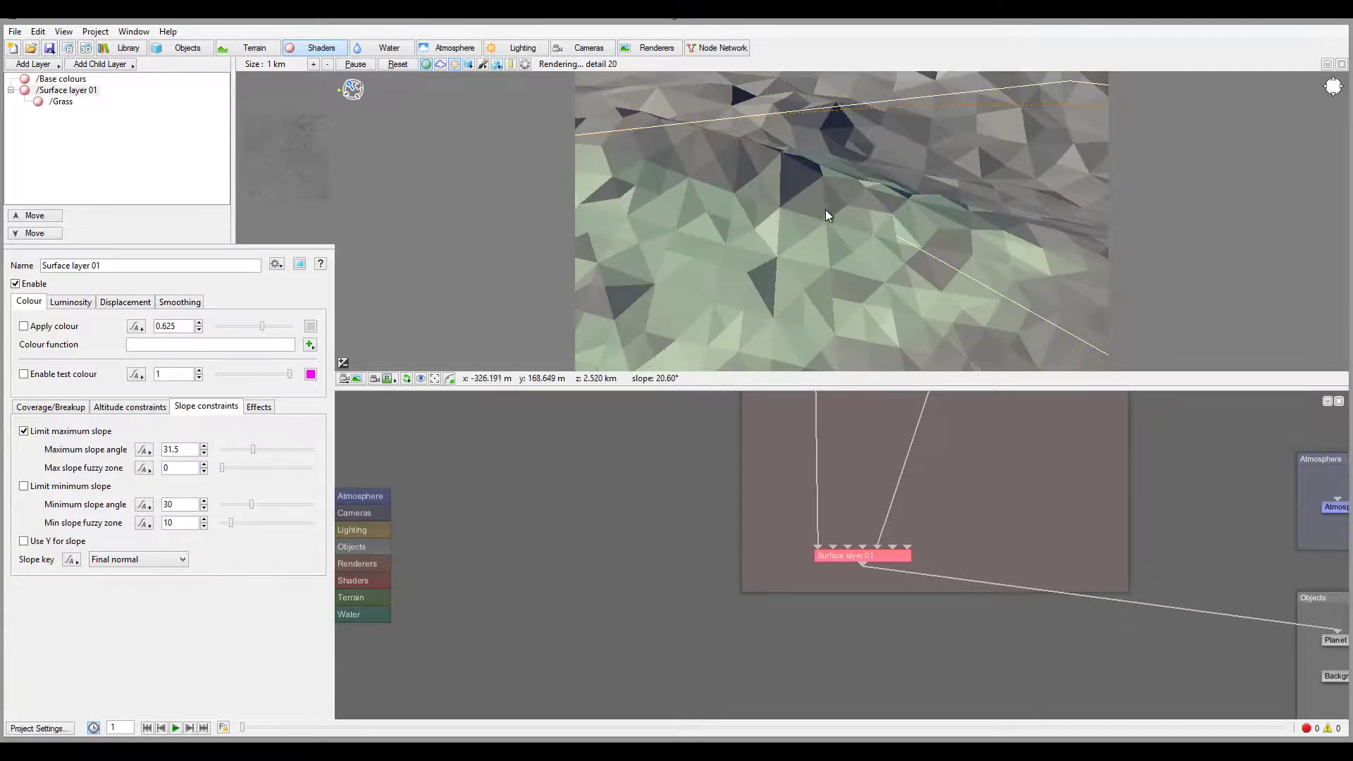
{"action": "left_click_drag", "start_coordinate": [254, 451], "coordinate": [245, 449]}
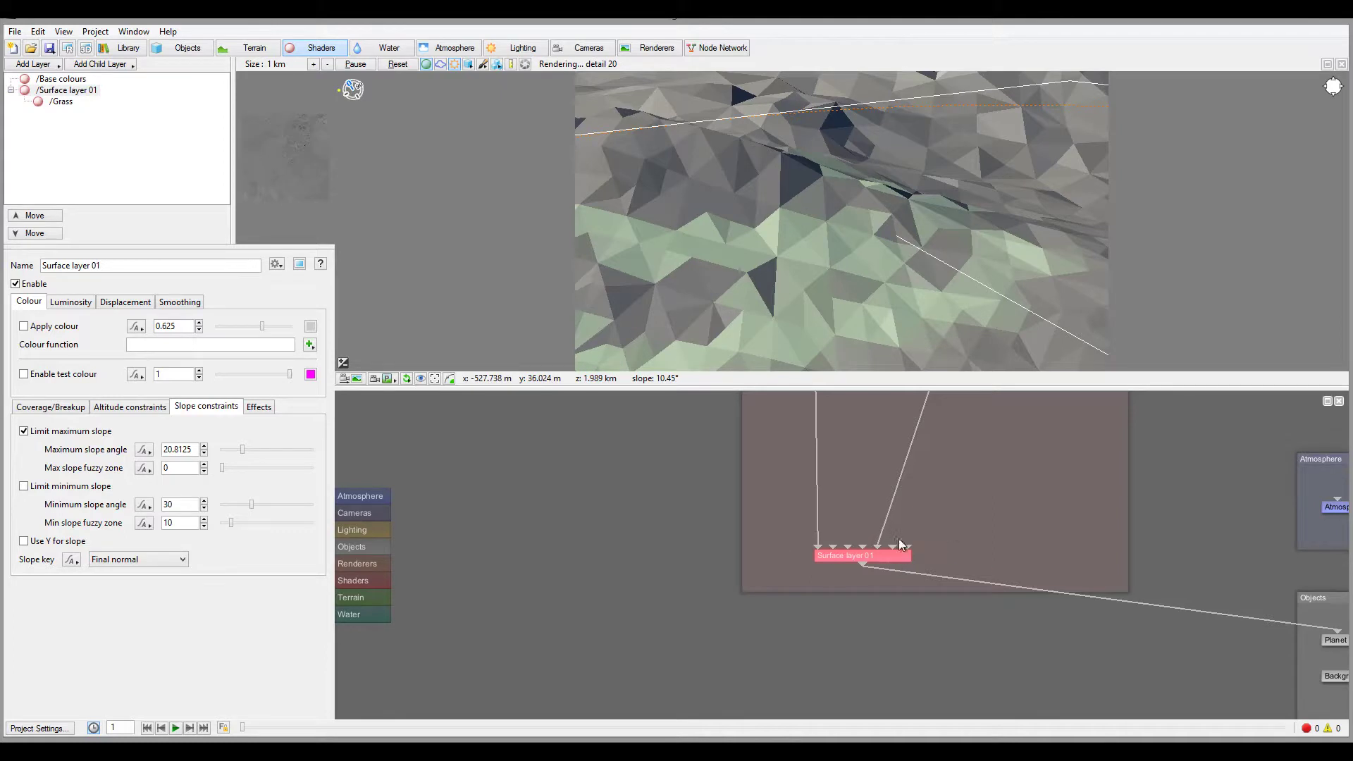
Select the Grass shader for painting and reframe the 3D preview on the grassy slopes
{"action": "left_click", "coordinate": [70, 103]}
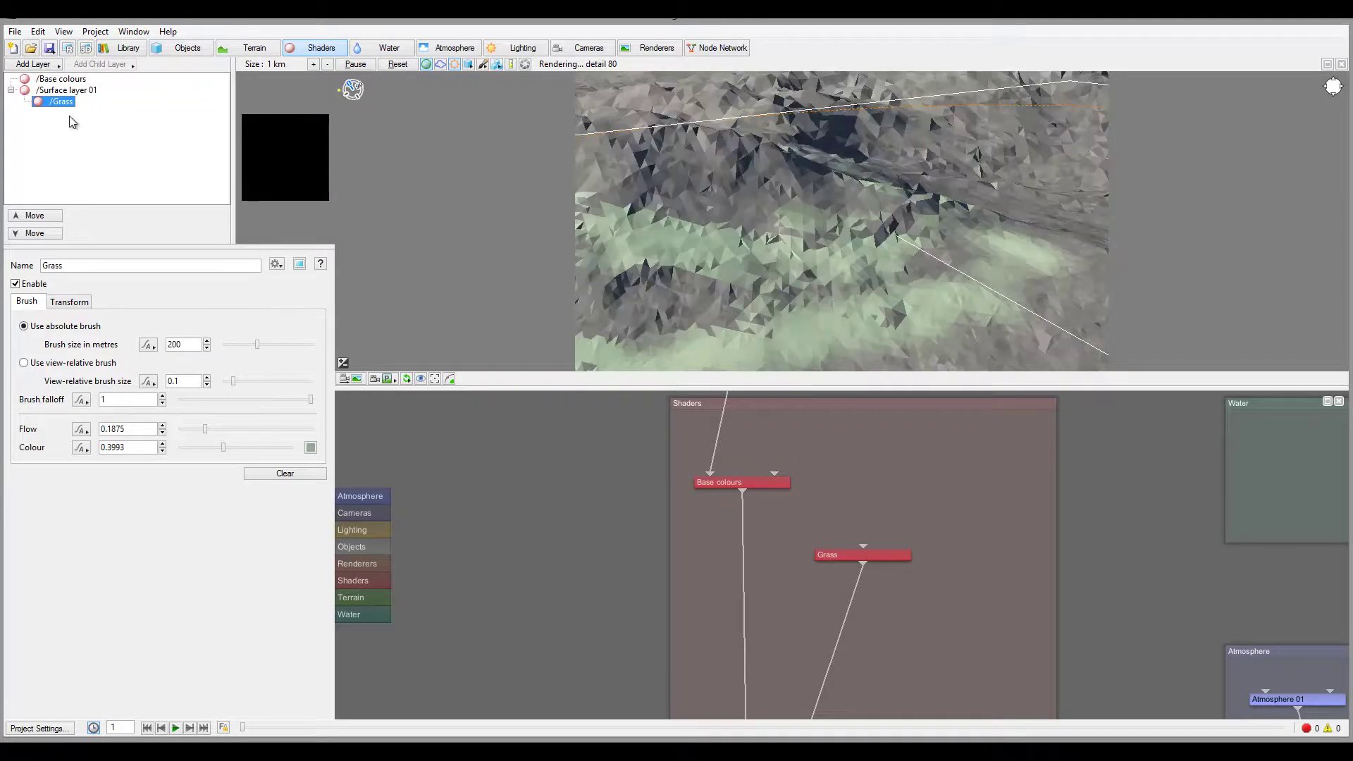
{"action": "left_click_drag", "start_coordinate": [736, 207], "coordinate": [799, 184], "text": "alt"}
{"action": "scroll", "coordinate": [798, 183], "scroll_direction": "up", "scroll_amount": 5}
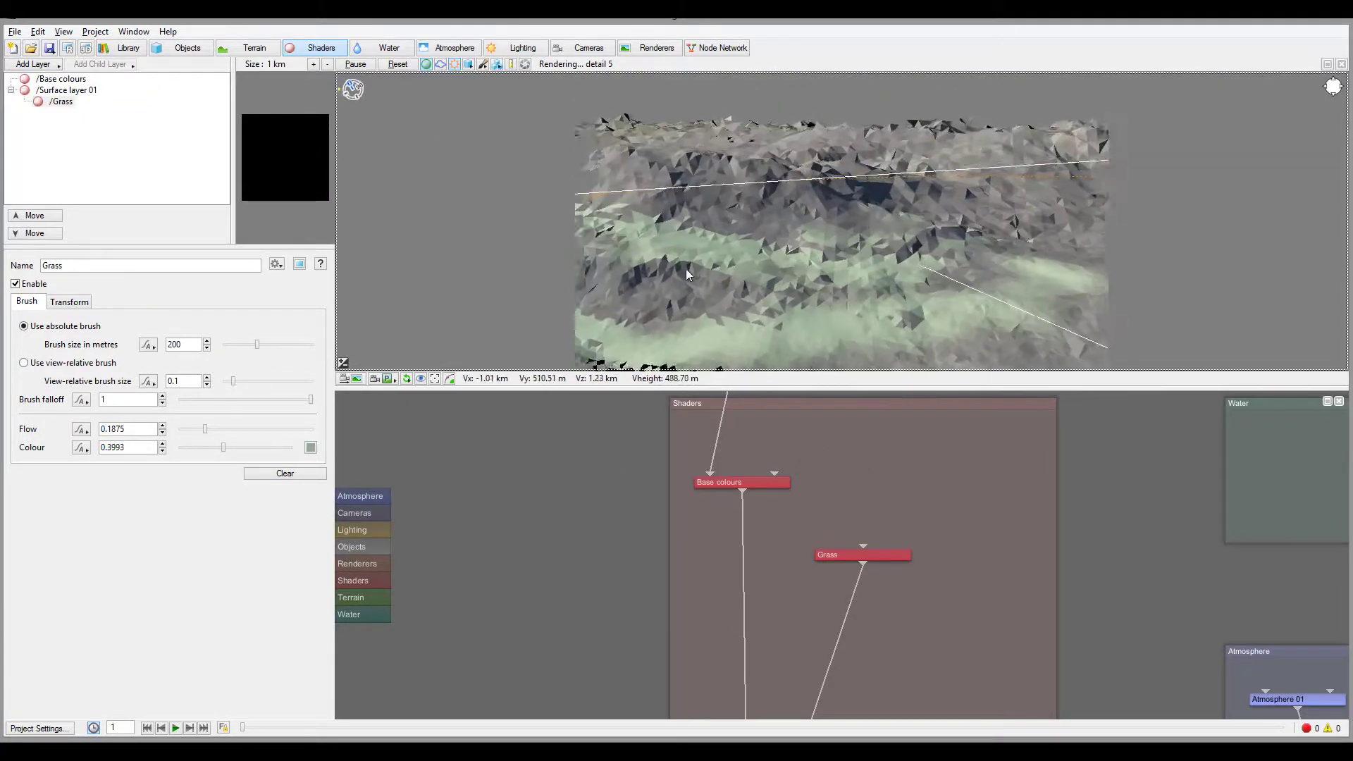